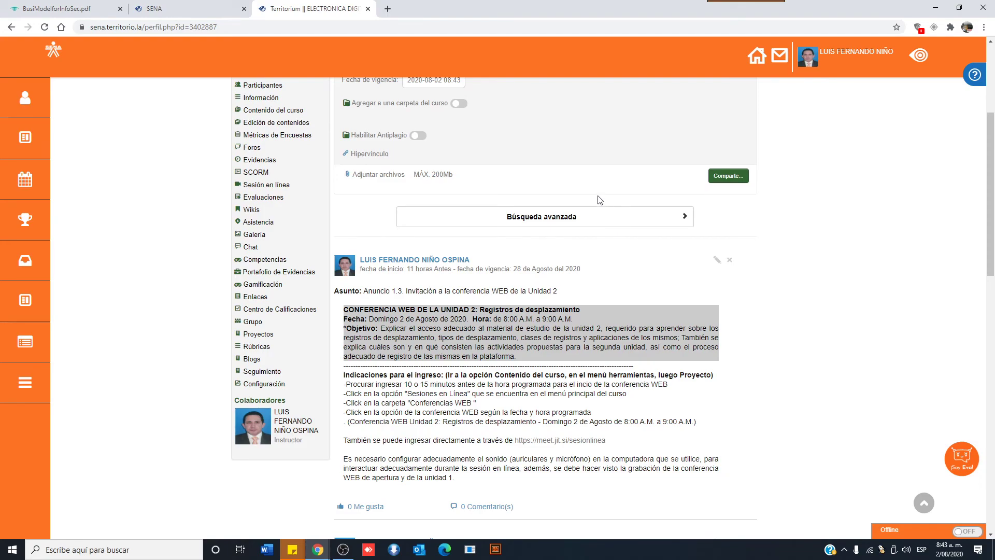
Open the course content of Electrónica Digital Secuencial and expand the Información del programa folder under PROYECTO.
scroll(218, 392, "up", 3)
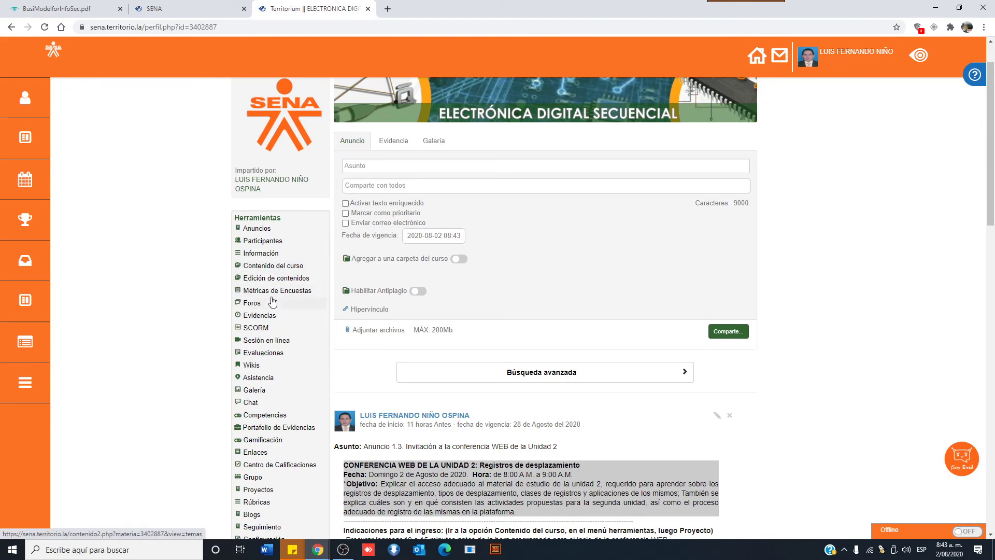
left_click(284, 268)
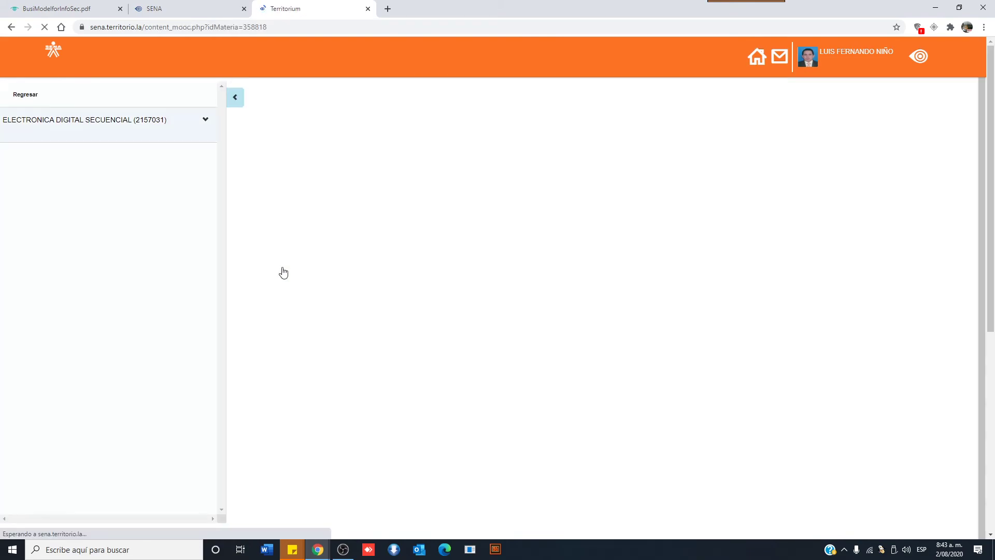
left_click(50, 157)
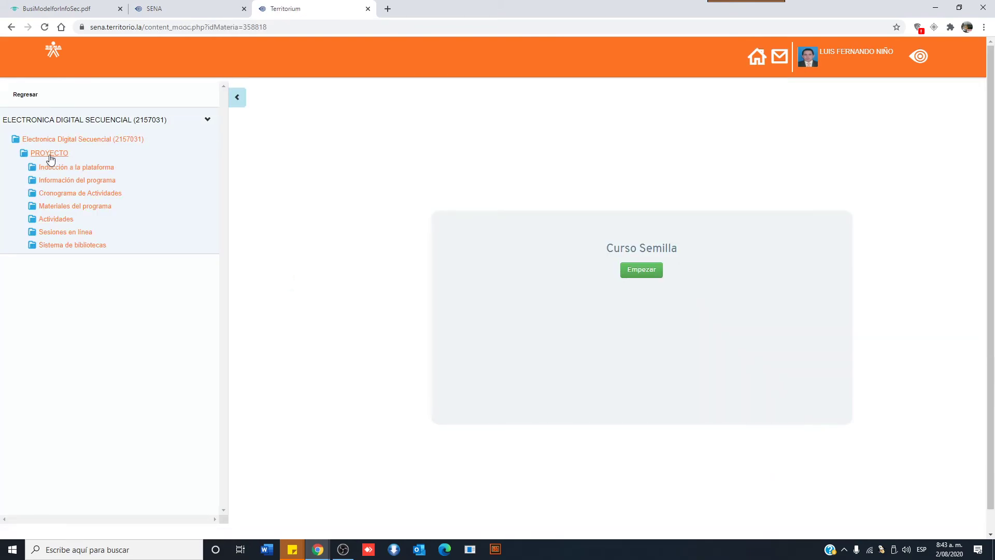
left_click(86, 181)
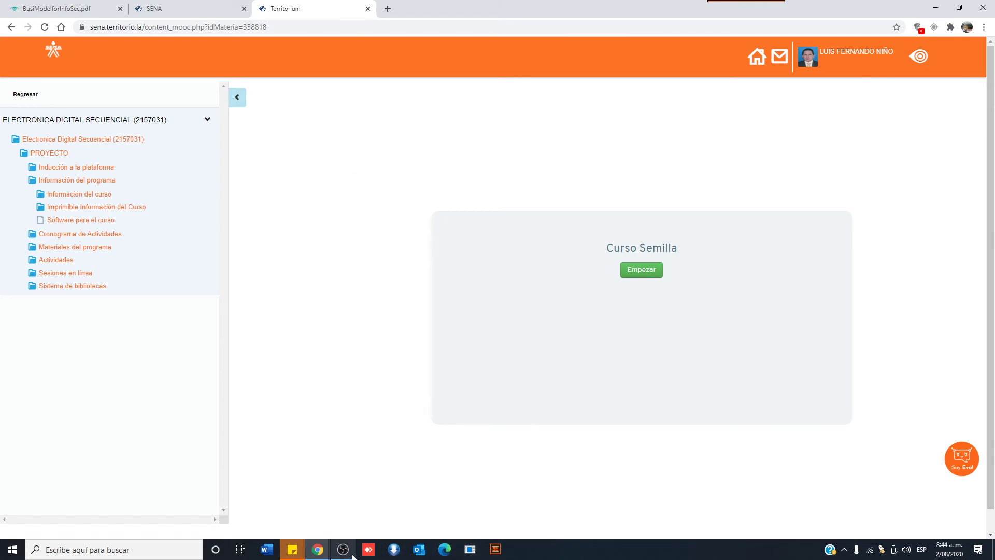
Search Google for "descargar atanua" in a new browser tab.
mouse_move(321, 553)
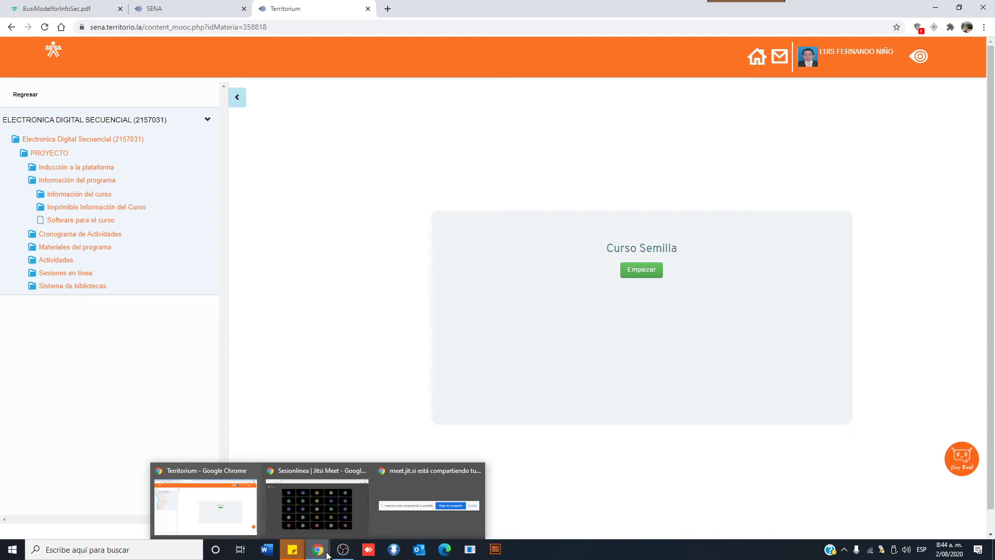
left_click(388, 9)
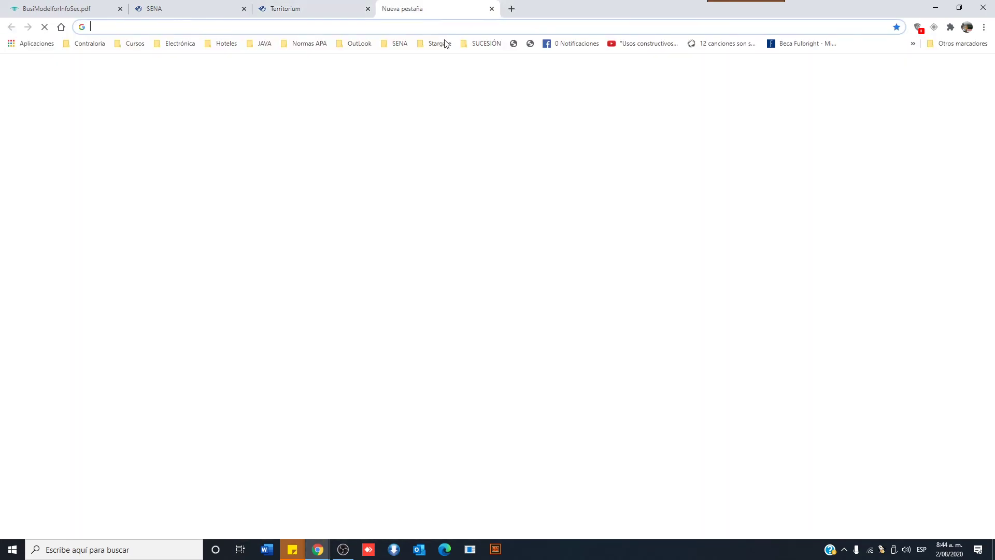
type("descarg")
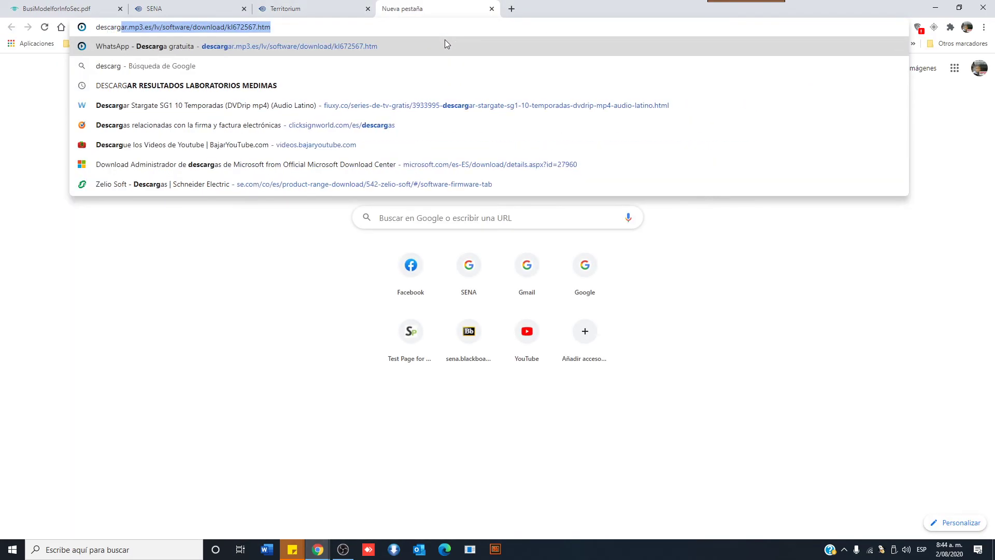
type("ar atan")
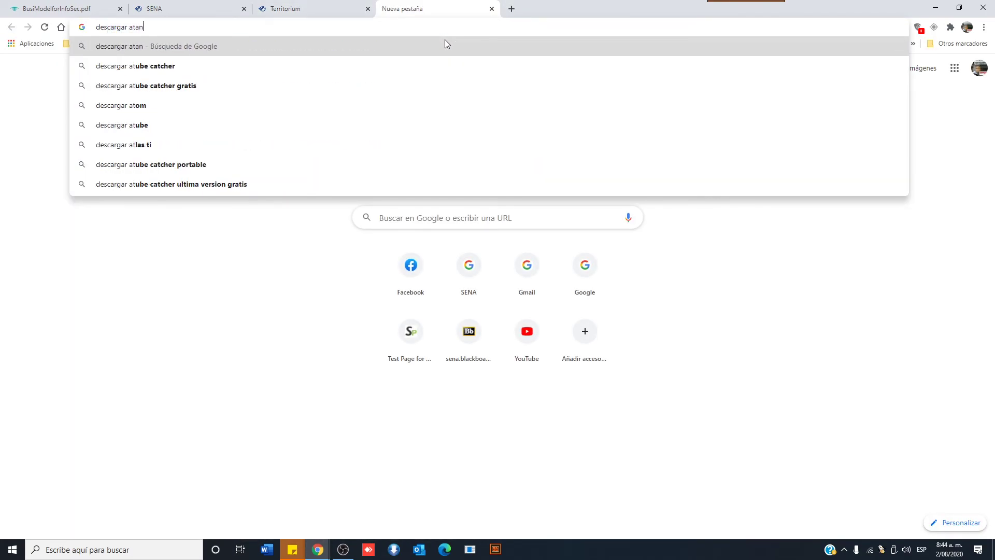
type("ua")
key("Return")
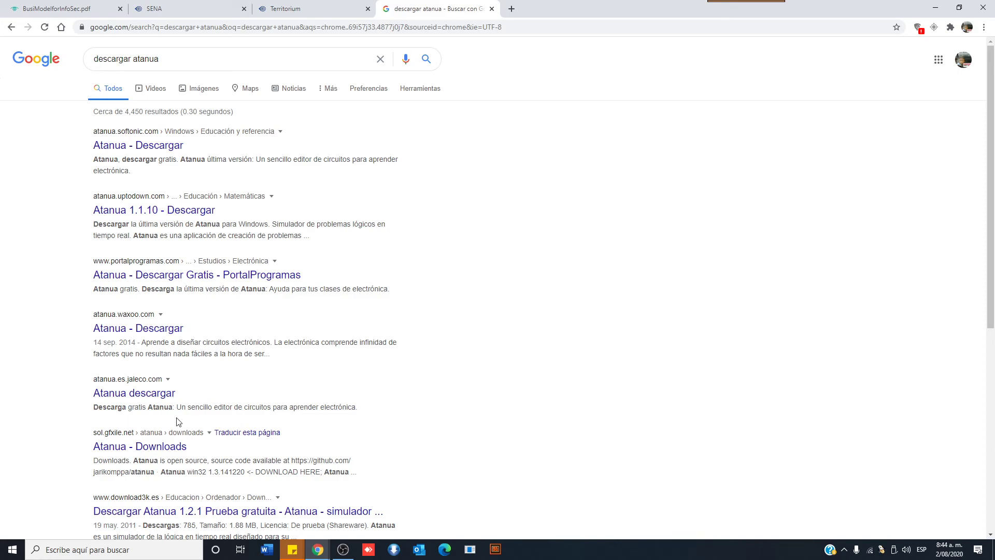
Open the sol.gfxile.net "Atanua - Downloads" search result in a separate tab and switch to it.
right_click(118, 452)
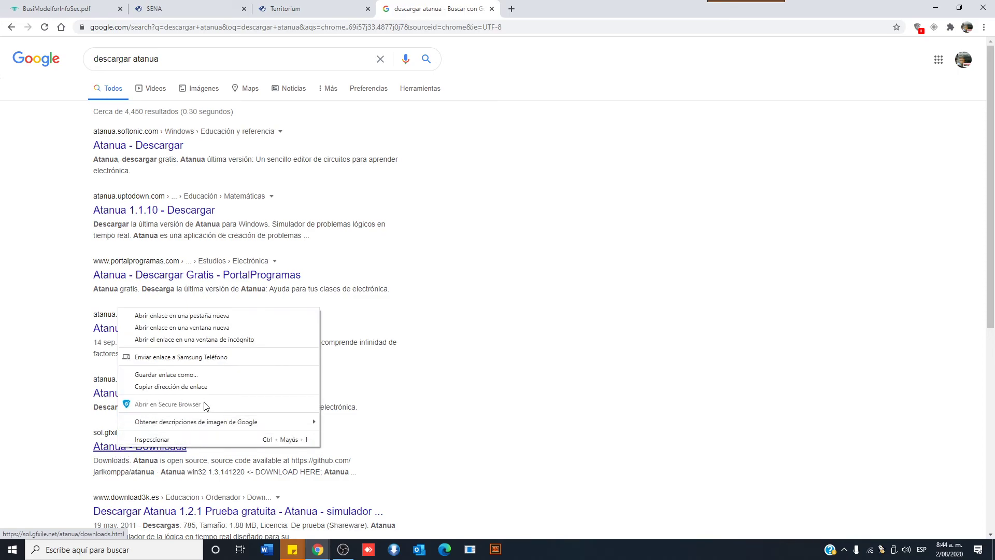
left_click(216, 315)
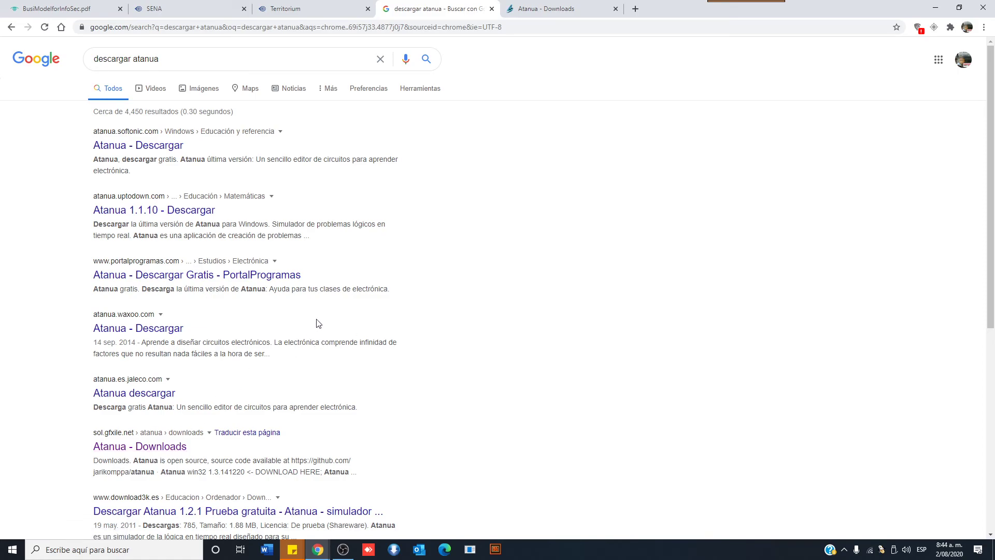
left_click(547, 11)
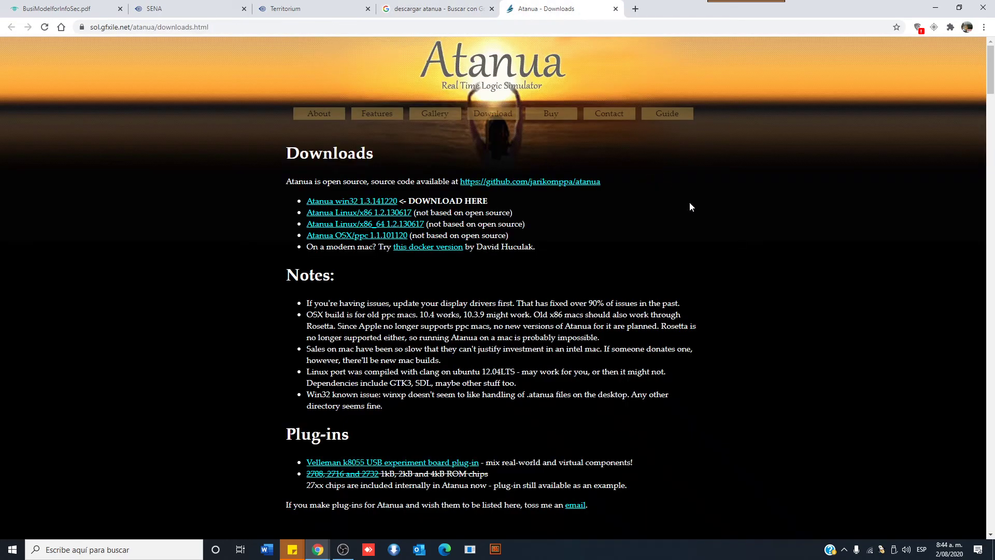
Enlarge the Downloads page and examine the open-source statement and the source code link.
key("ctrl+plus")
key("ctrl+plus")
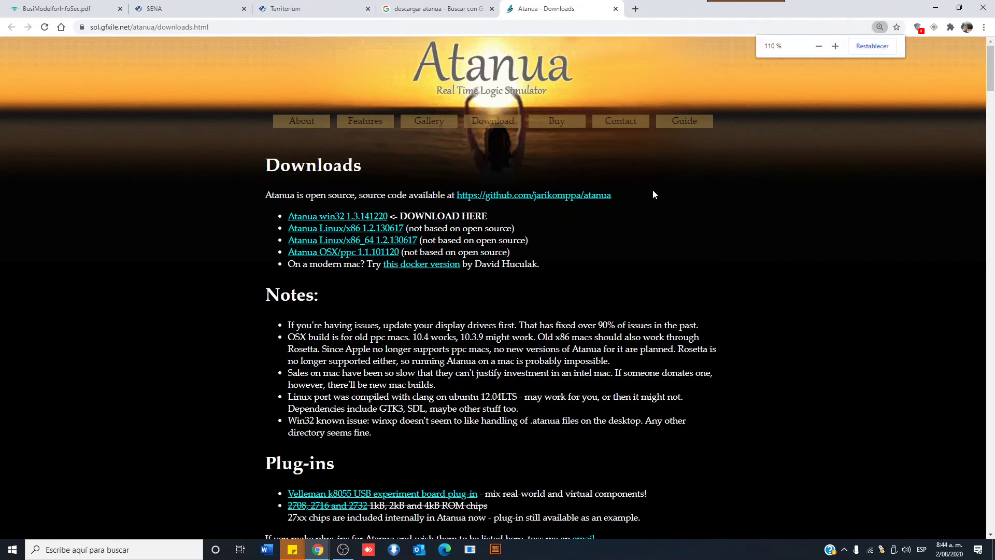
key("ctrl+plus")
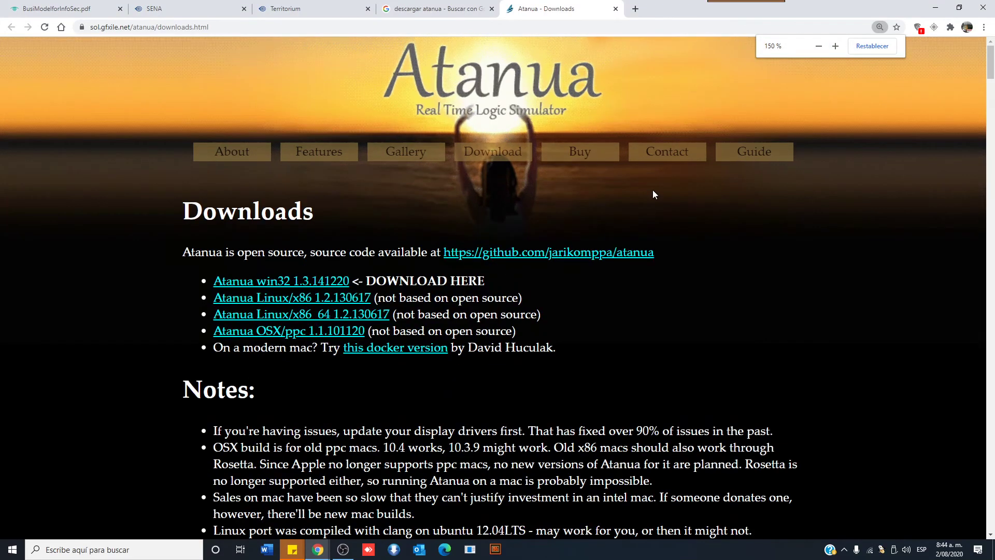
key("ctrl+plus")
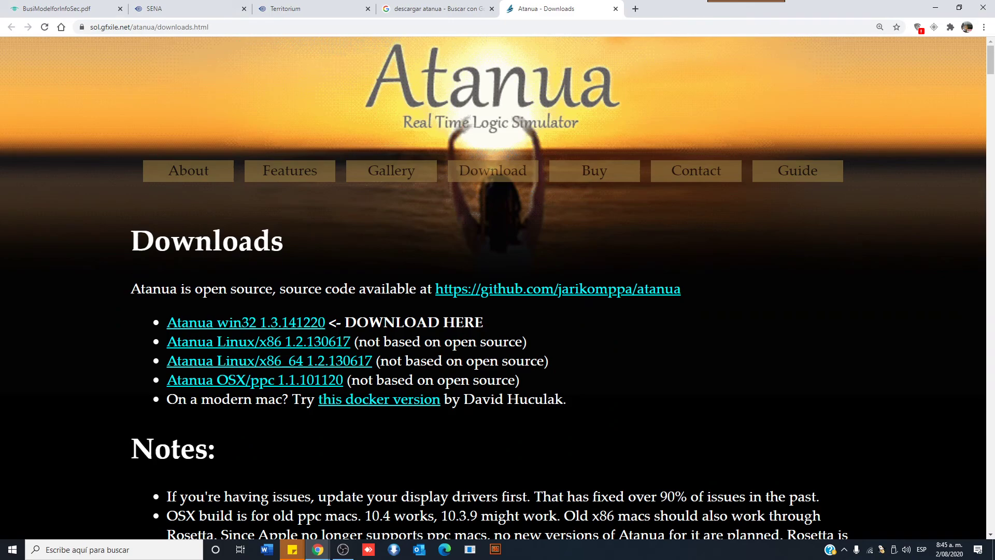
left_click_drag(196, 289, 272, 288)
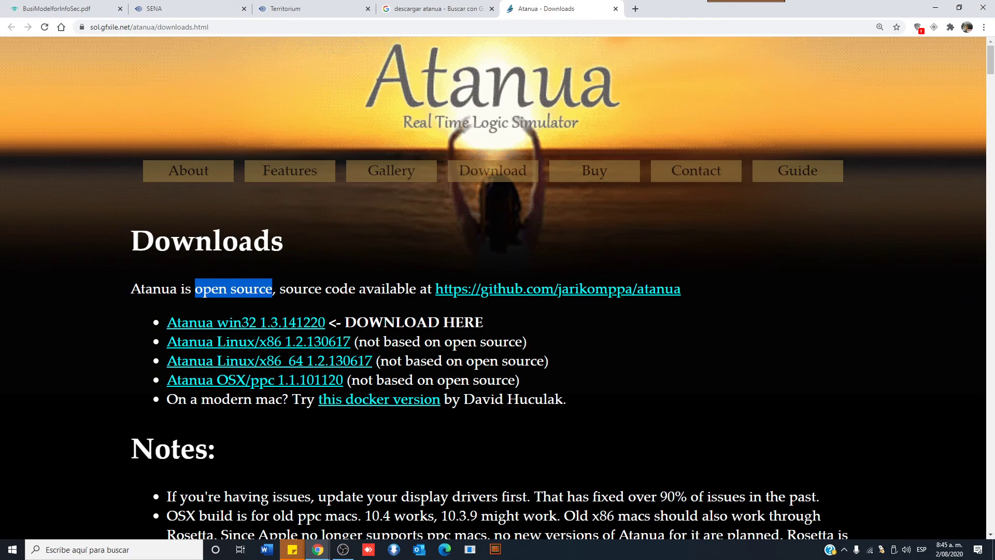
left_click_drag(280, 289, 682, 288)
left_click(698, 293)
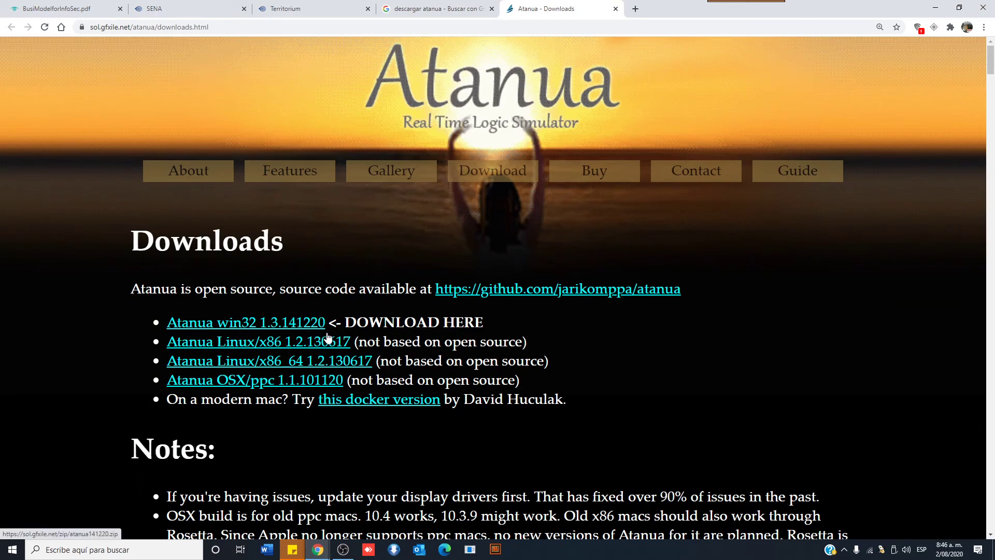
Download Atanua win32 1.3.141220 and save it as atanua141220.zip in the Temporales folder.
left_click(260, 325)
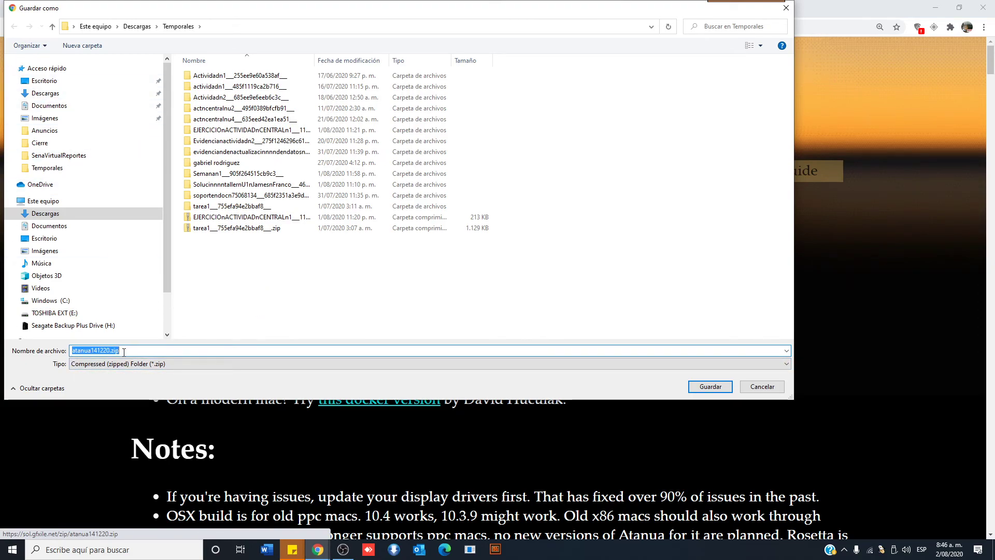
left_click(719, 388)
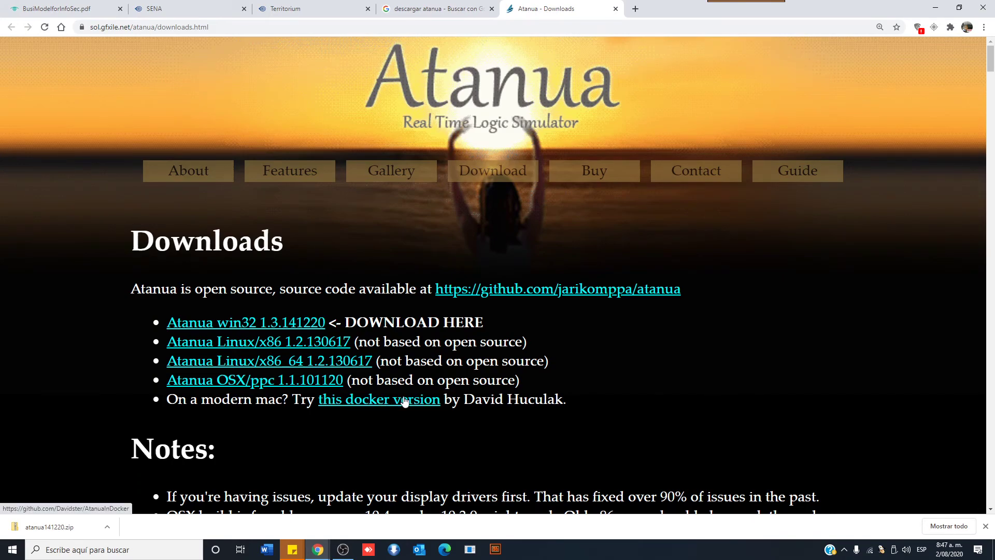
Examine the other material and the older versions and version history listed on the Atanua Downloads page.
scroll(388, 407, "down", 4)
scroll(400, 391, "down", 10)
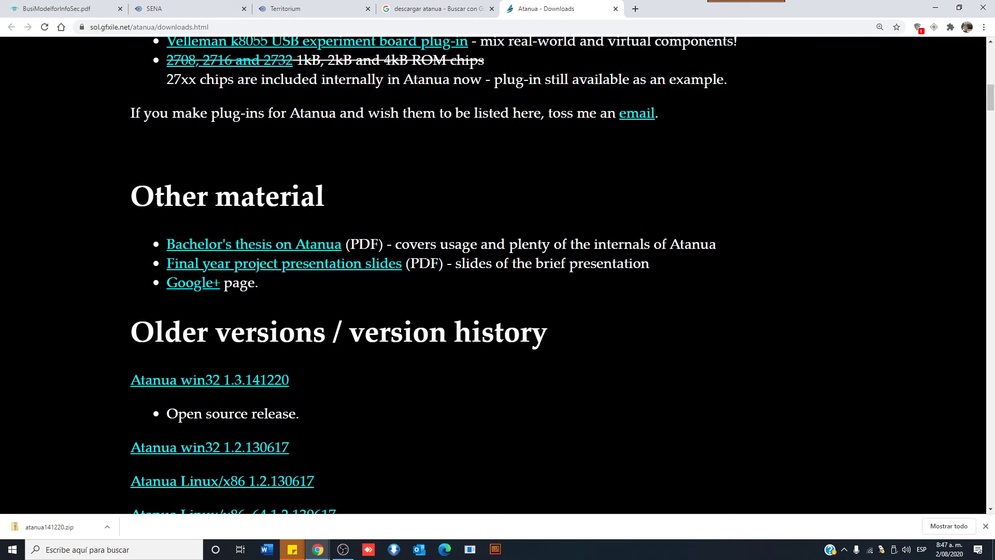
scroll(304, 259, "down", 1)
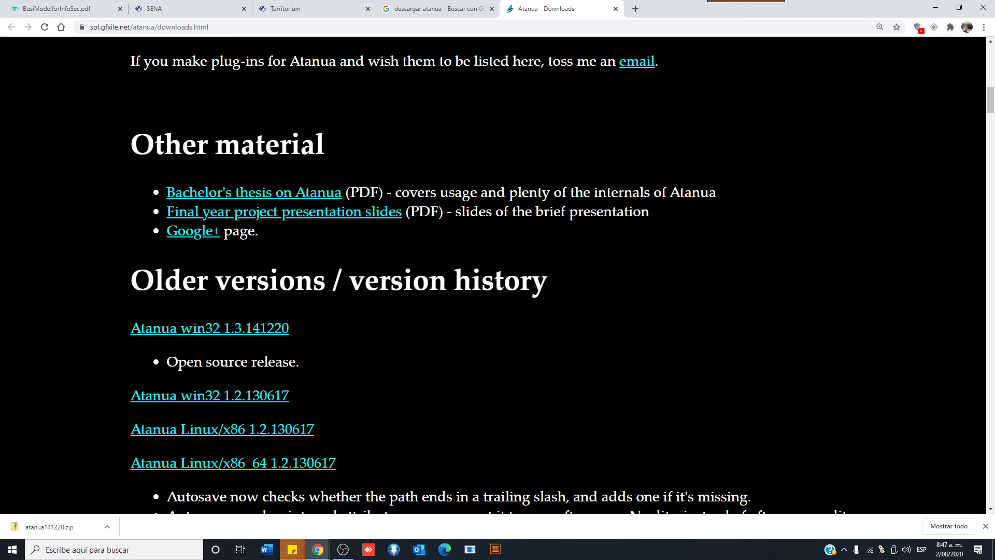
scroll(387, 275, "down", 2)
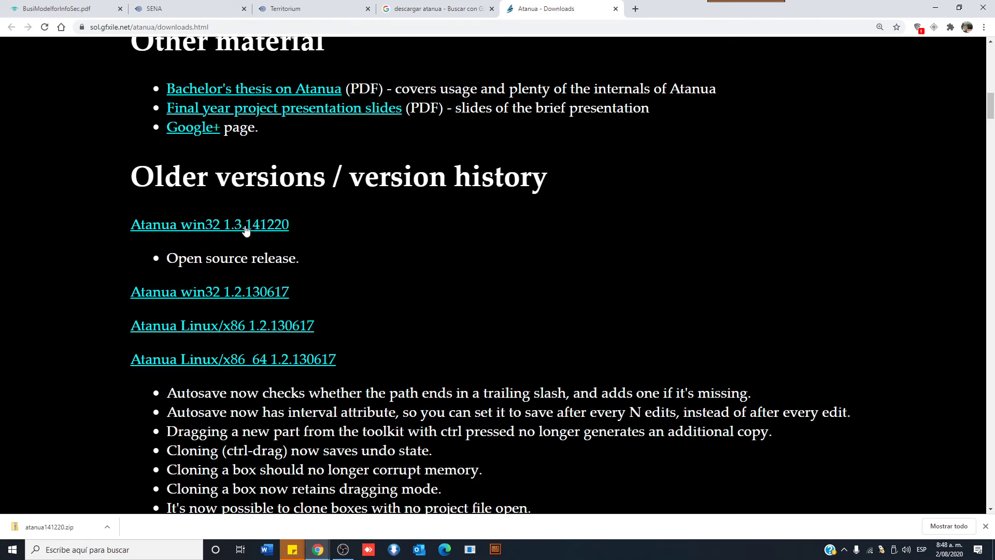
scroll(303, 270, "down", 2)
scroll(303, 270, "down", 15)
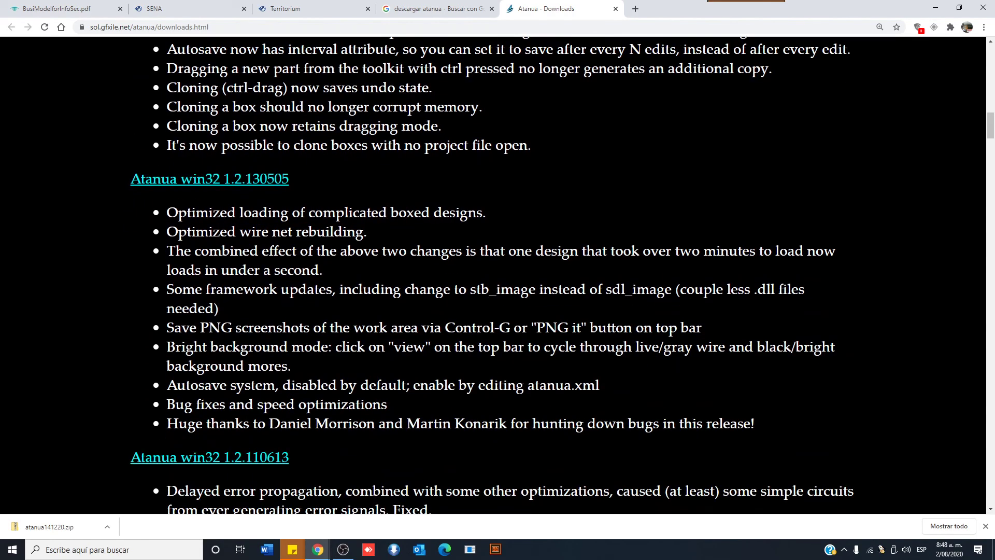
scroll(607, 285, "down", 6)
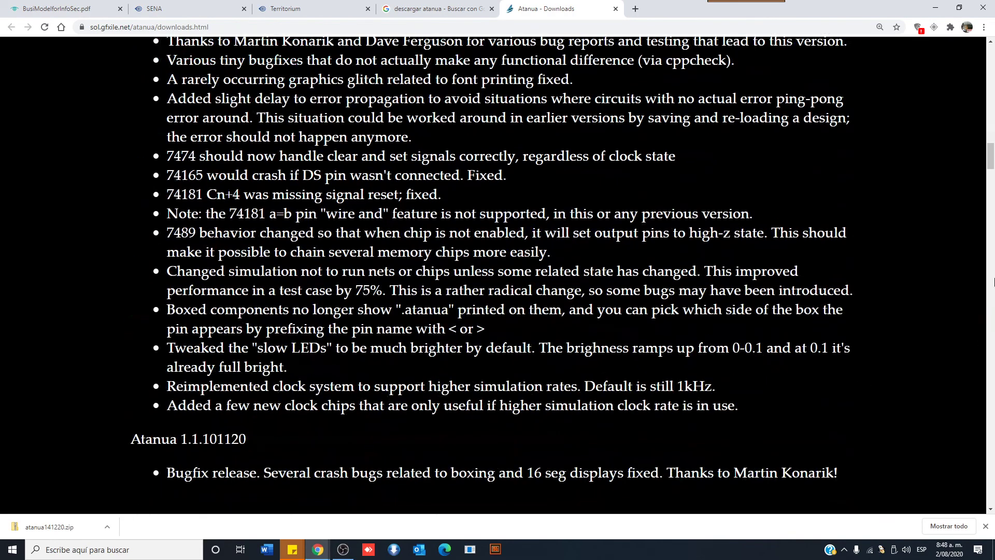
left_click_drag(990, 157, 990, 158)
scroll(908, 245, "down", 20)
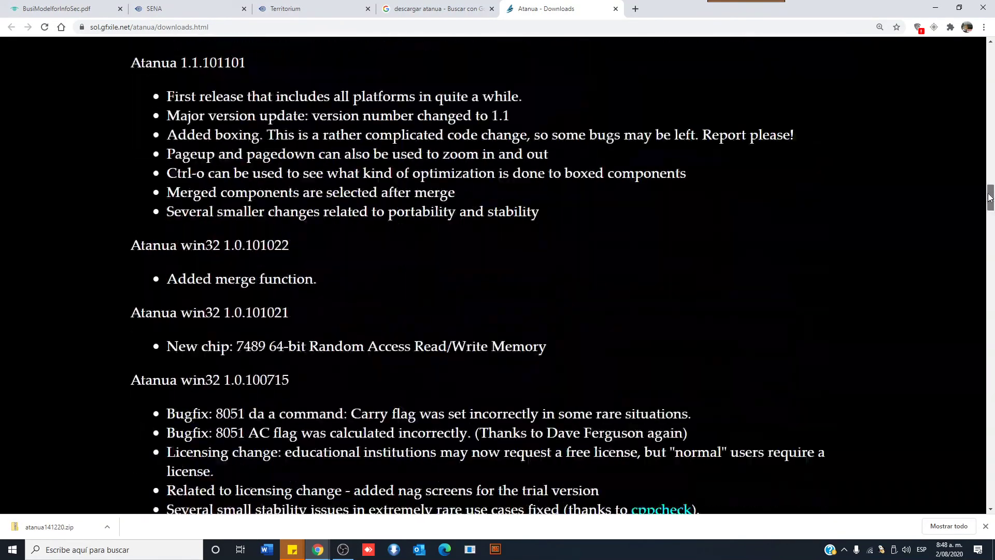
key("ctrl+minus")
key("ctrl+minus")
scroll(434, 341, "down", 2)
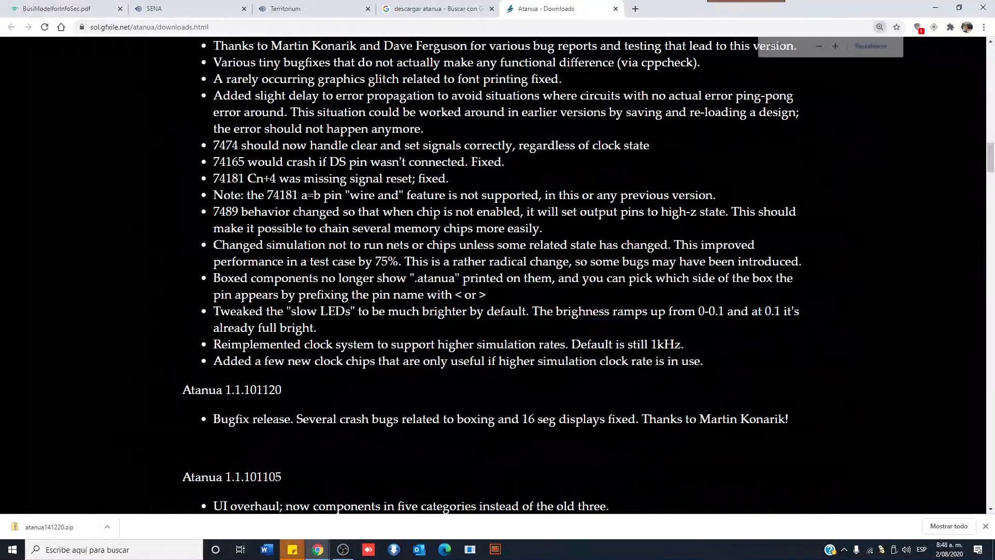
scroll(699, 272, "up", 8)
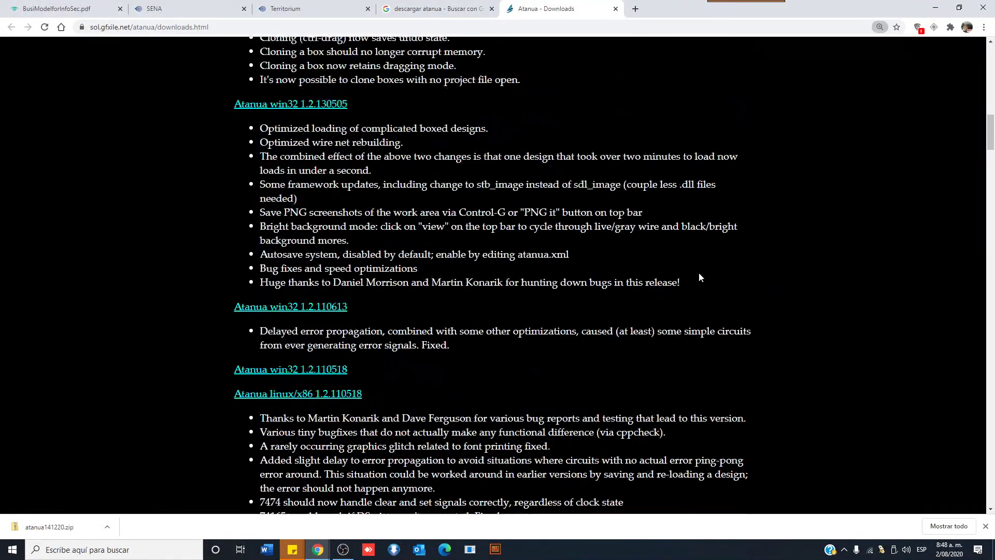
scroll(711, 286, "up", 6)
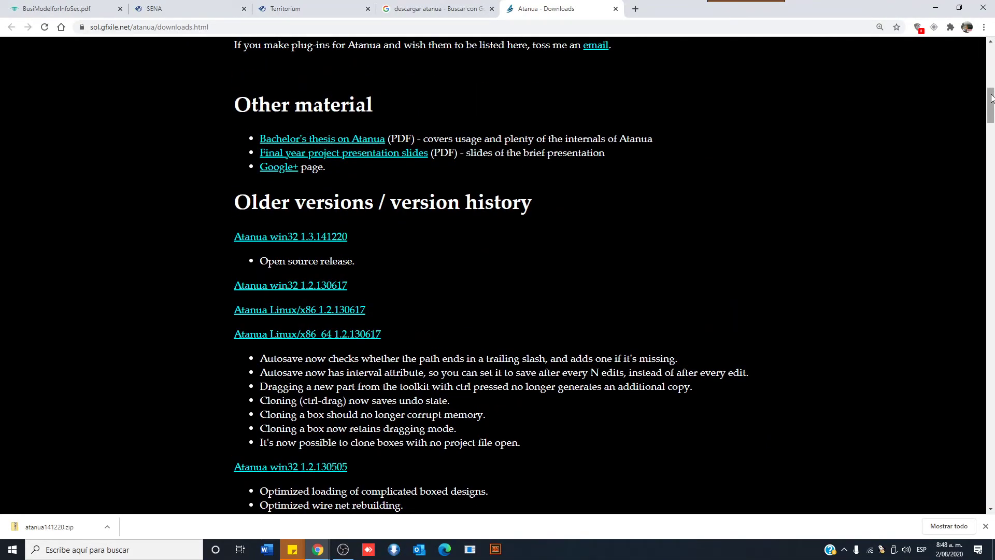
scroll(352, 230, "up", 11)
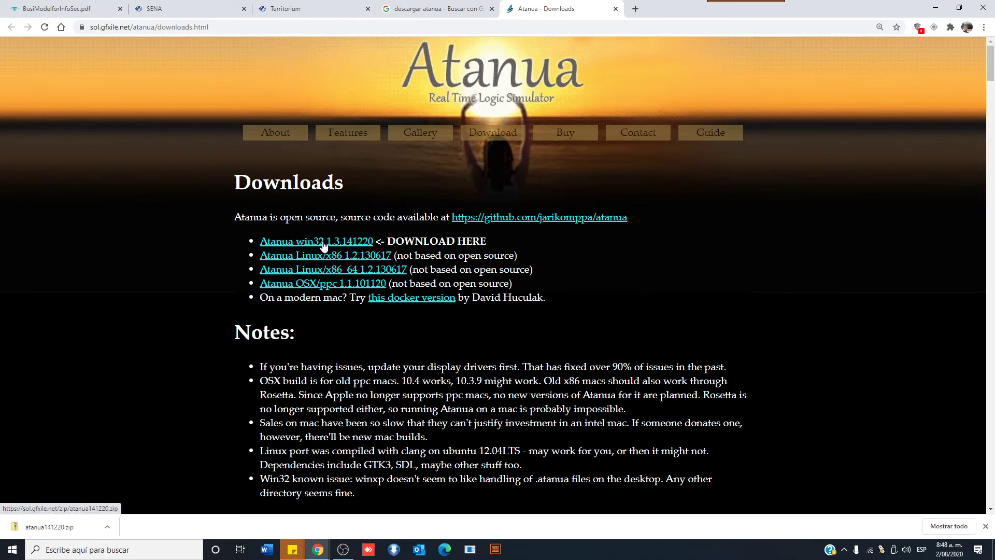
In File Explorer, extract the downloaded atanua141220.zip with 7-Zip into its own atanua141220 folder and open that folder.
left_click(106, 527)
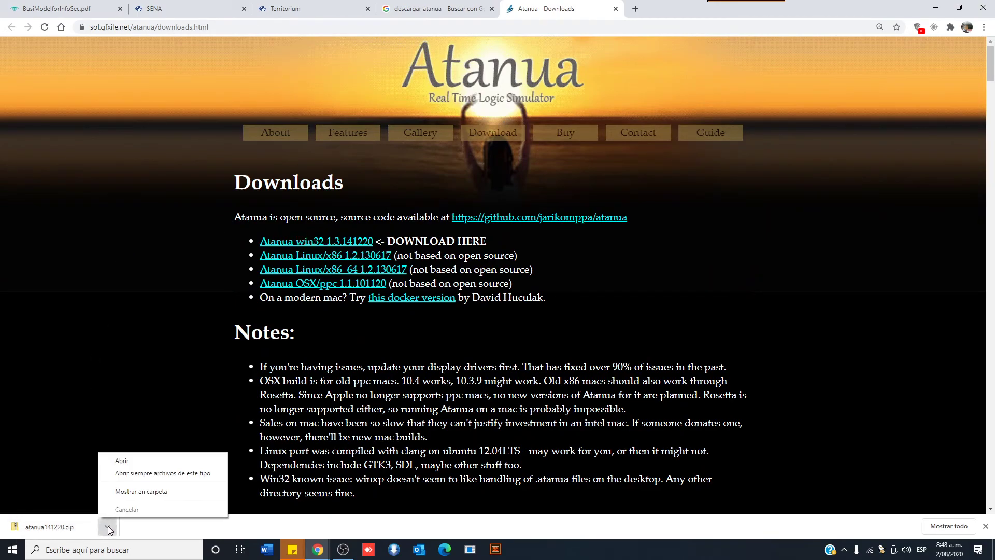
left_click(154, 492)
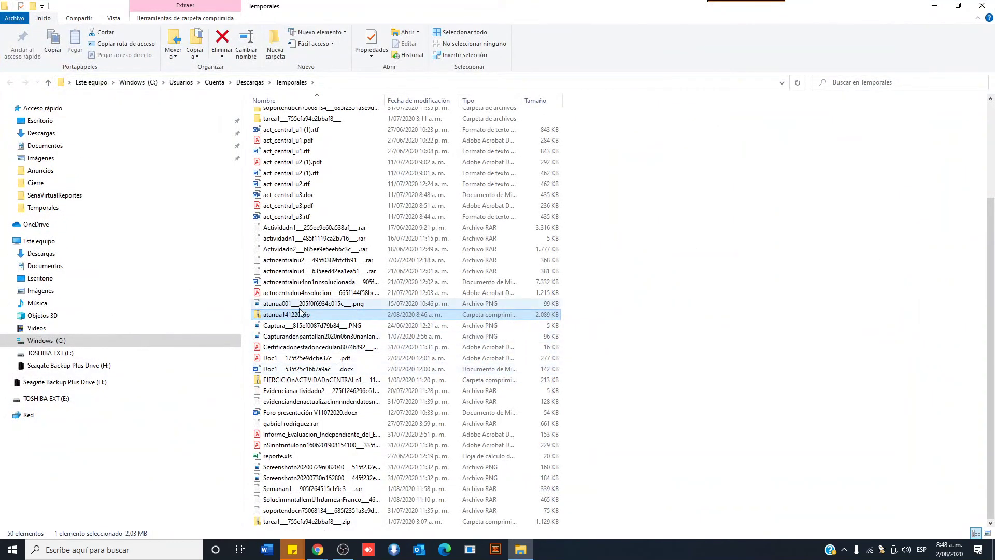
right_click(292, 318)
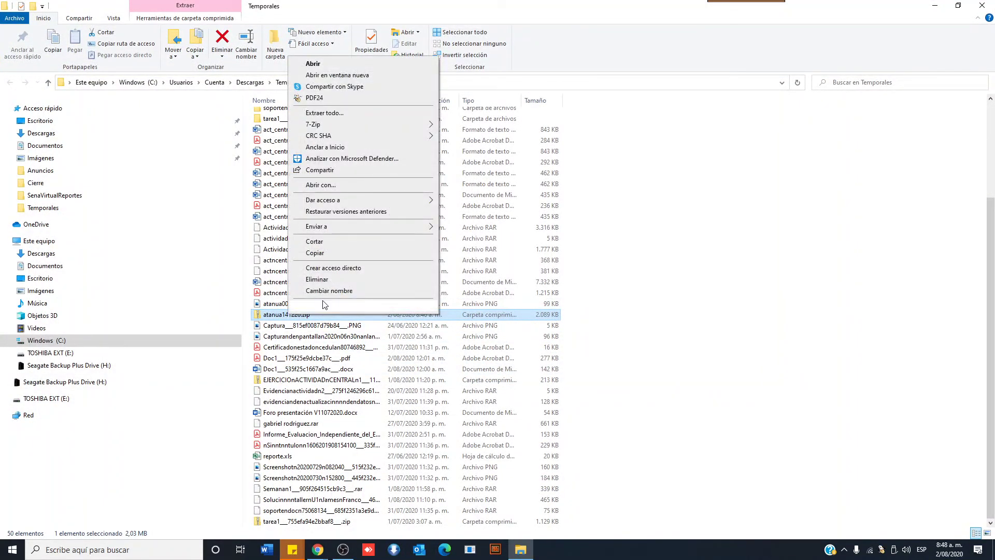
mouse_move(352, 128)
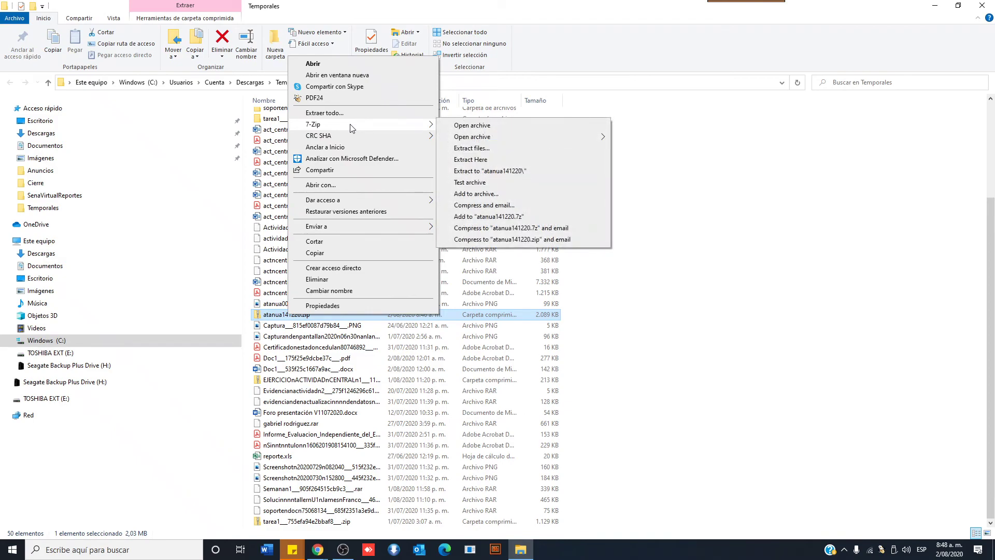
left_click(512, 172)
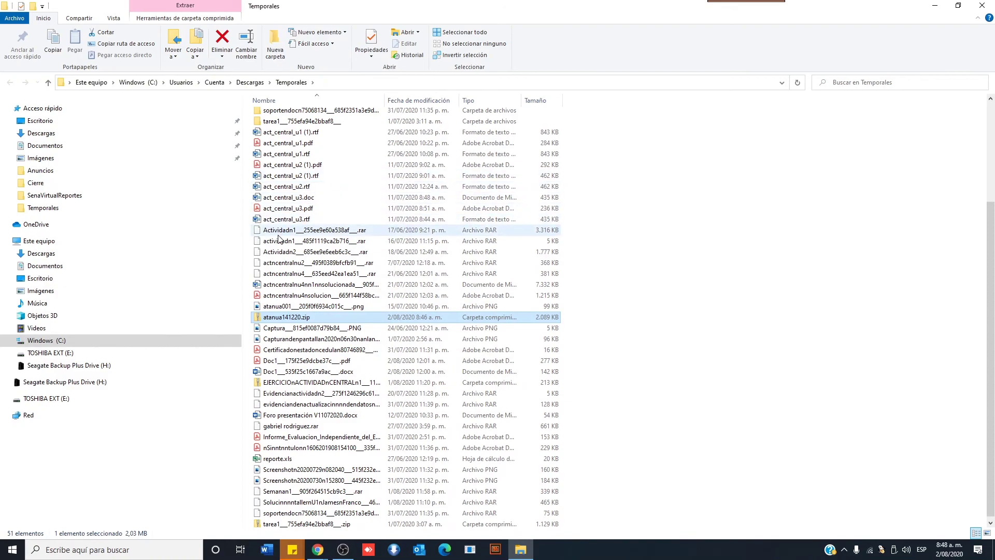
scroll(288, 234, "up", 4)
double_click(294, 170)
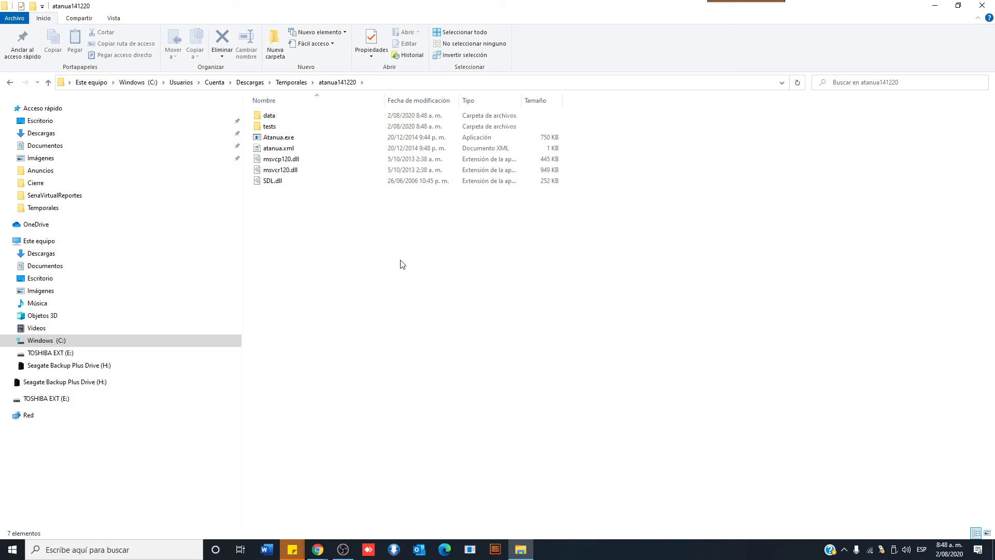
Run Atanua.exe from the extracted atanua141220 folder, view its maximized window and minimize it.
left_click(275, 140)
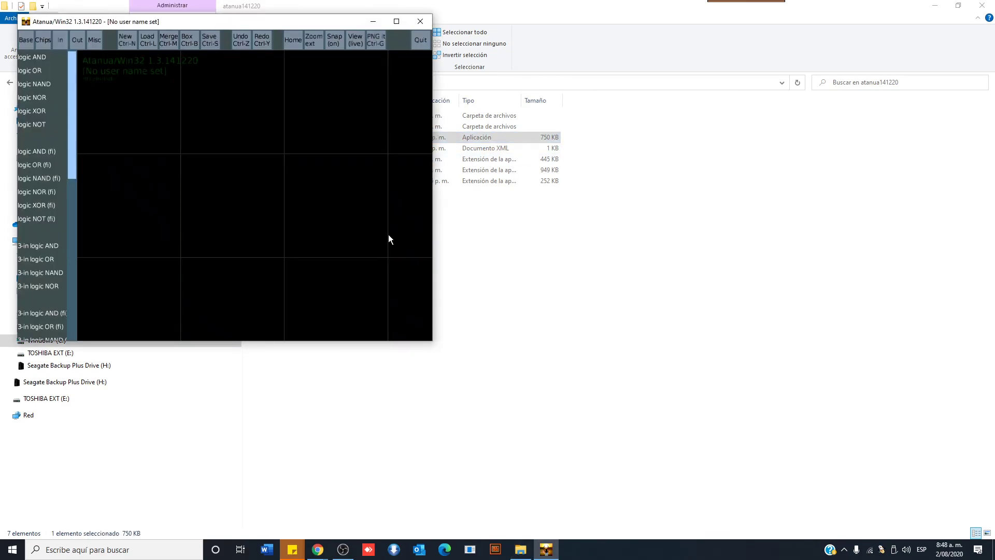
left_click(397, 21)
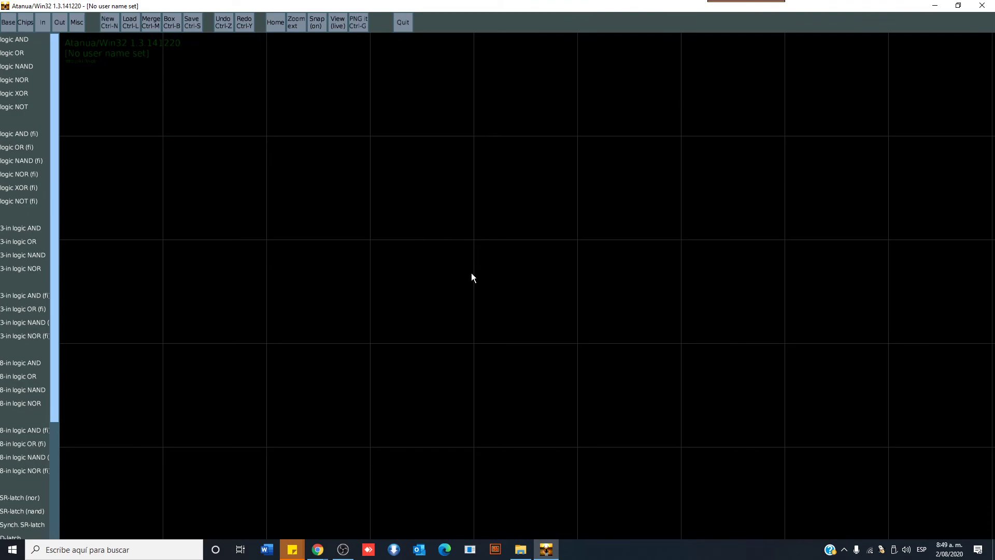
left_click(936, 6)
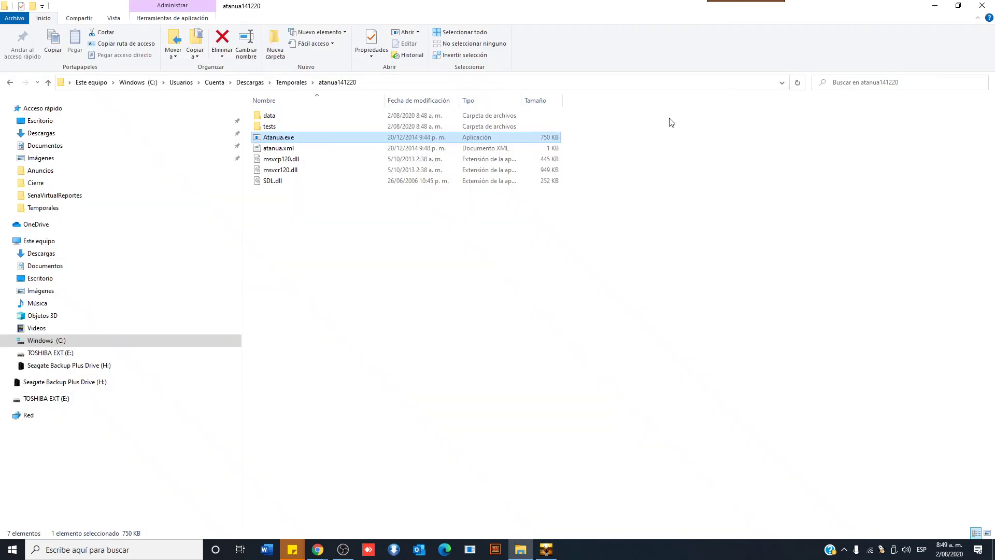
Extract atanua141220.zip from the Temporales folder with Windows' own extraction wizard into C:\Users\Cuenta\Downloads\Temporales\atanua141220.
left_click(291, 82)
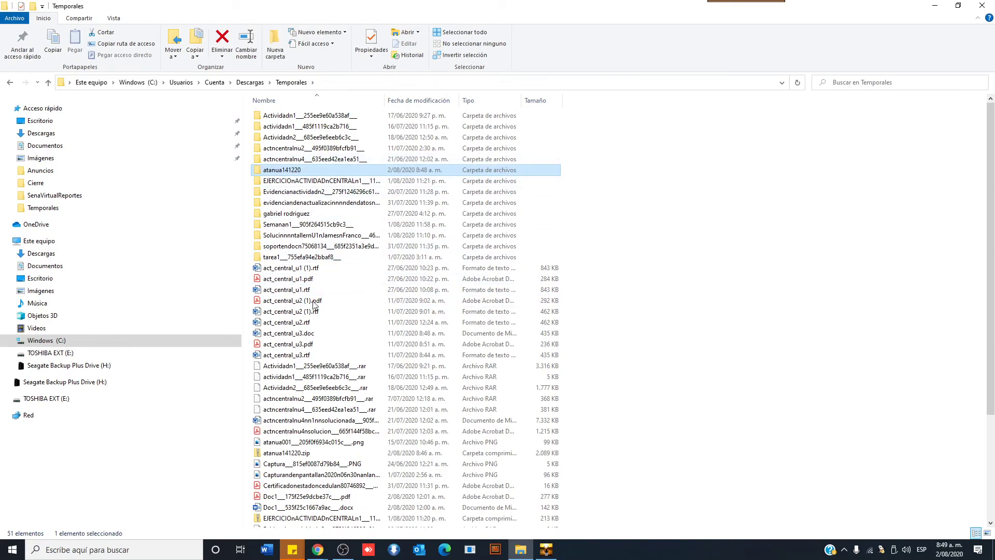
left_click(305, 454)
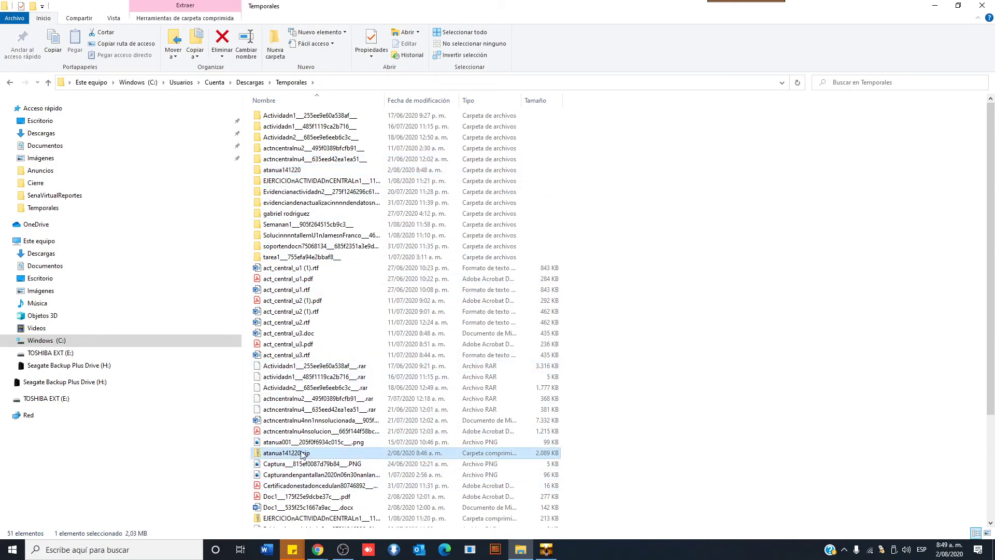
scroll(298, 404, "down", 5)
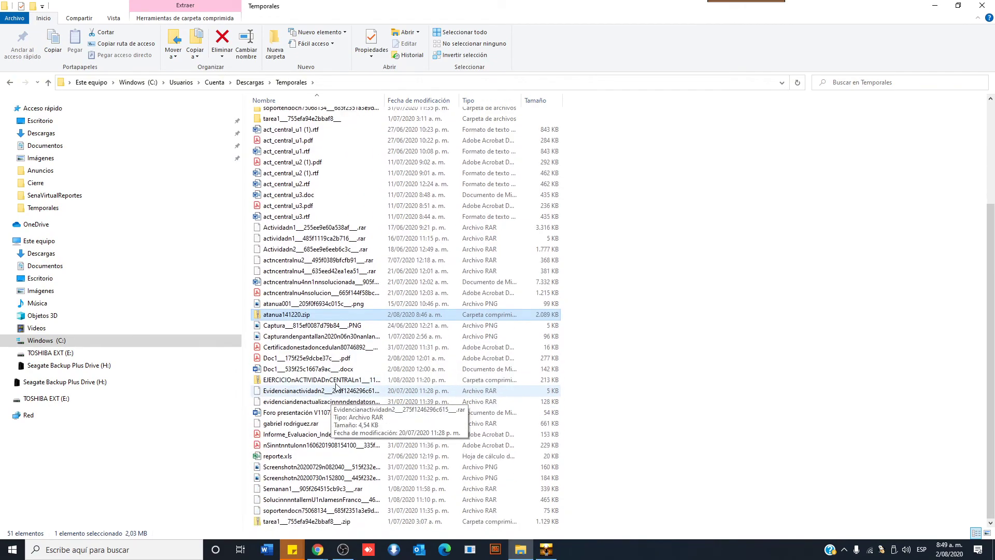
right_click(298, 317)
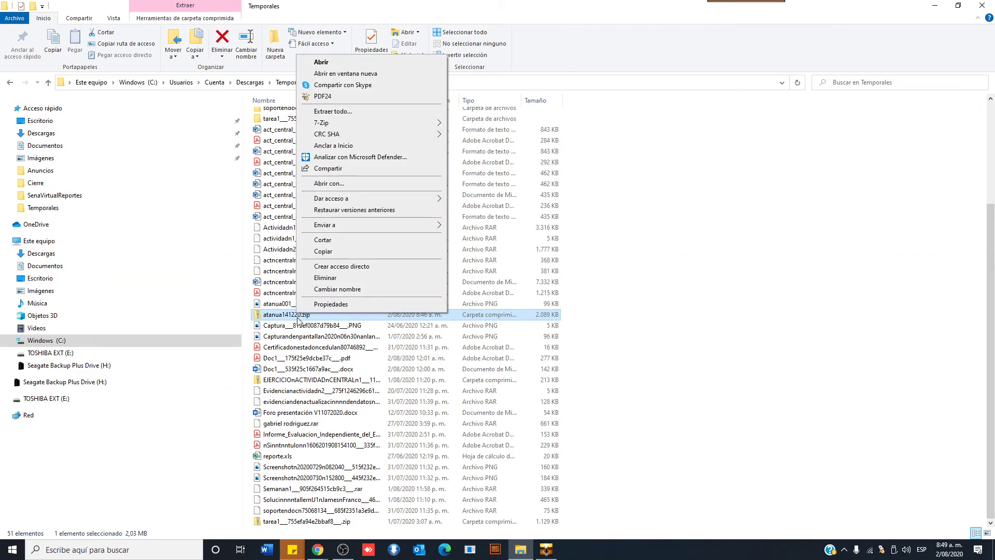
left_click(348, 114)
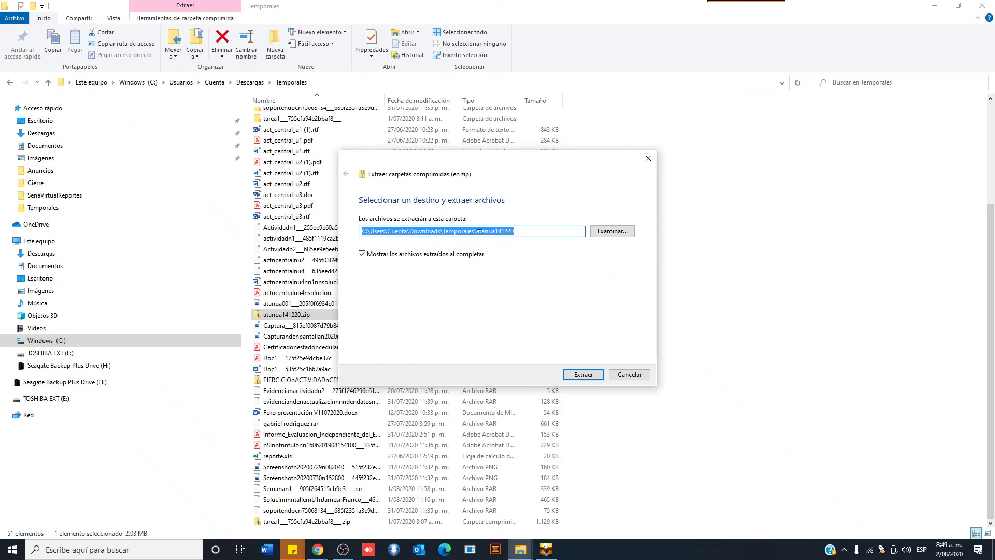
left_click(526, 233)
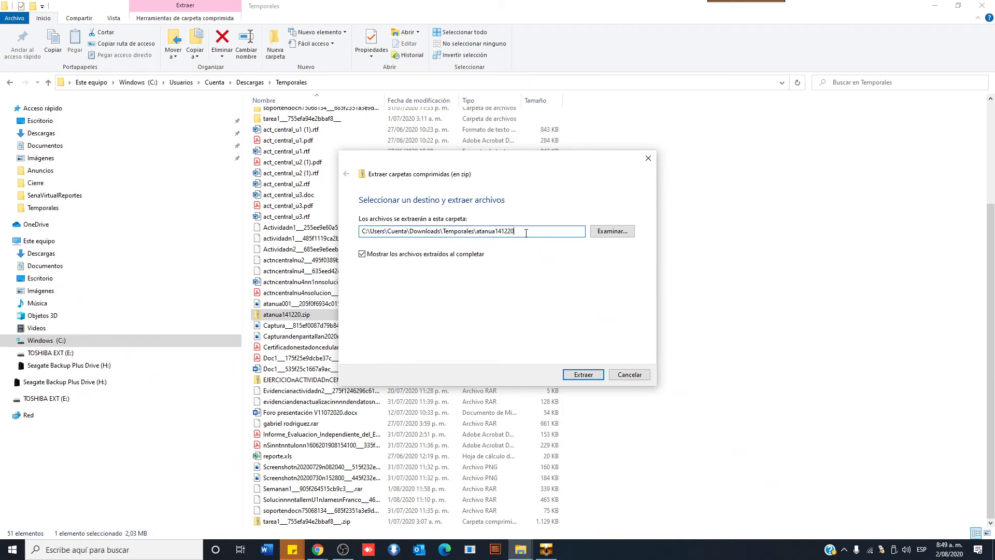
left_click_drag(507, 231, 479, 233)
left_click(537, 232)
left_click(583, 374)
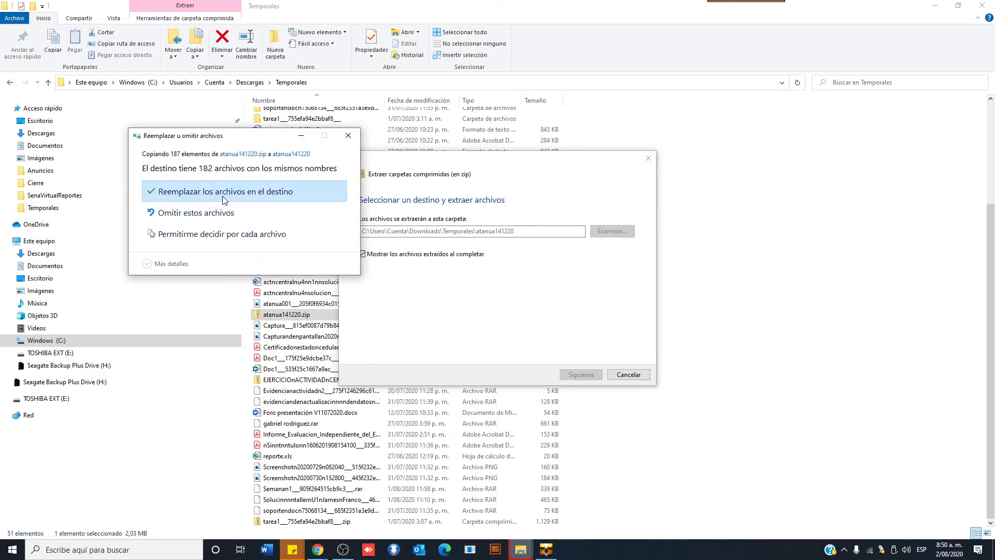
Replace the existing files in the destination, closing the running Atanua and retrying so that the extraction can finish.
left_click(226, 193)
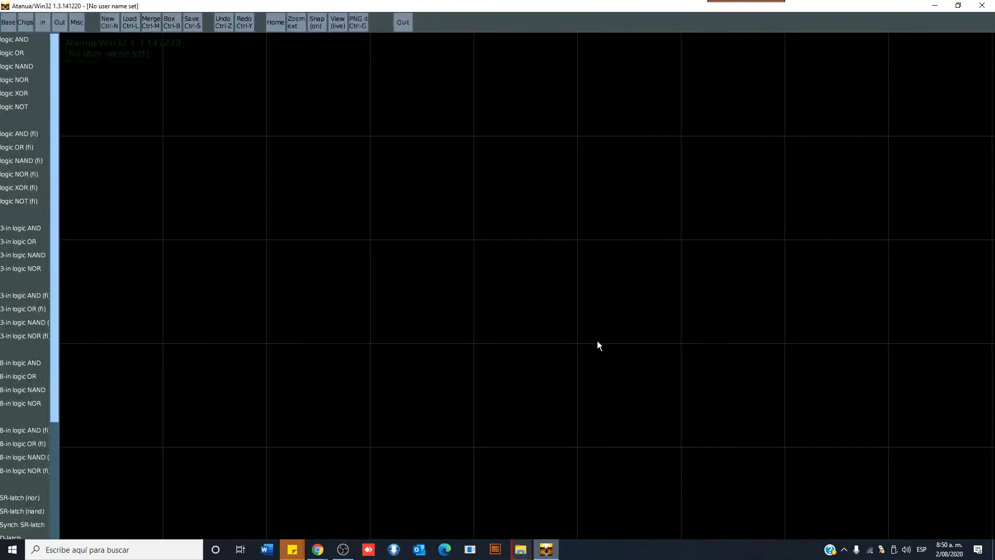
left_click(982, 5)
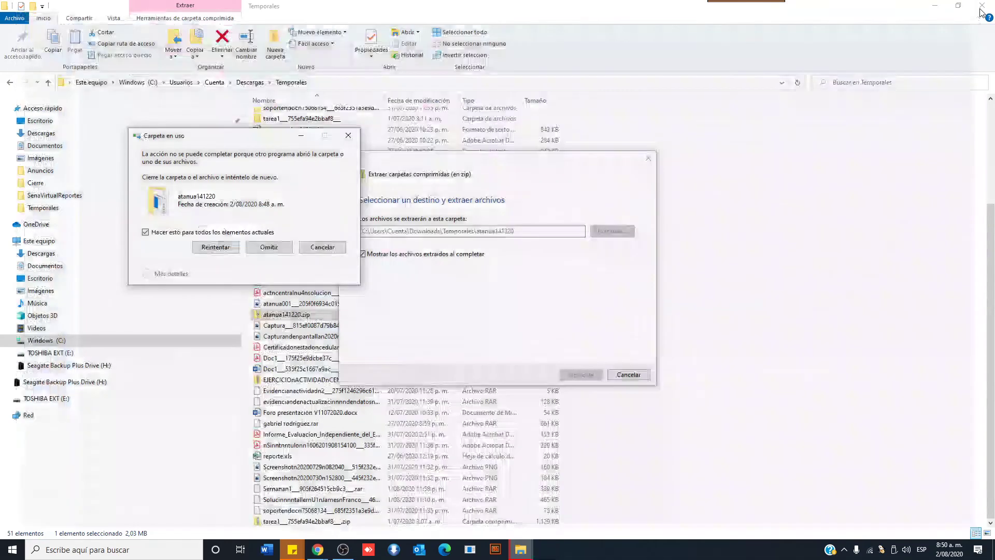
left_click(221, 249)
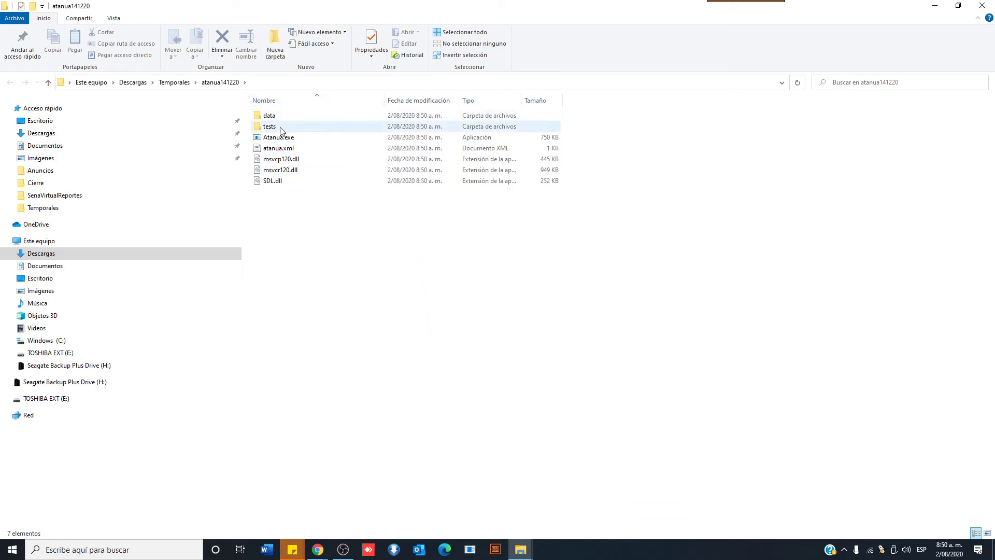
left_click(283, 141)
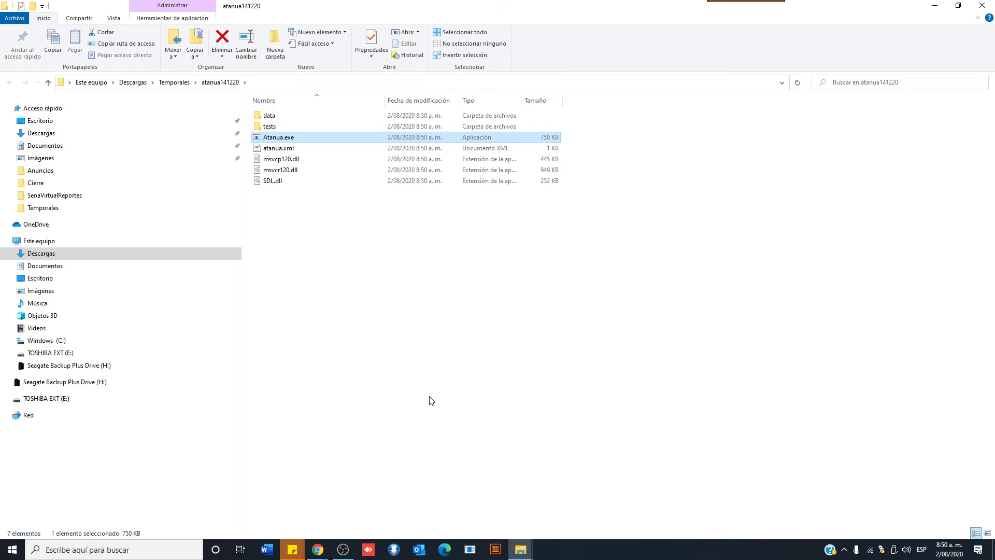
left_click(45, 124)
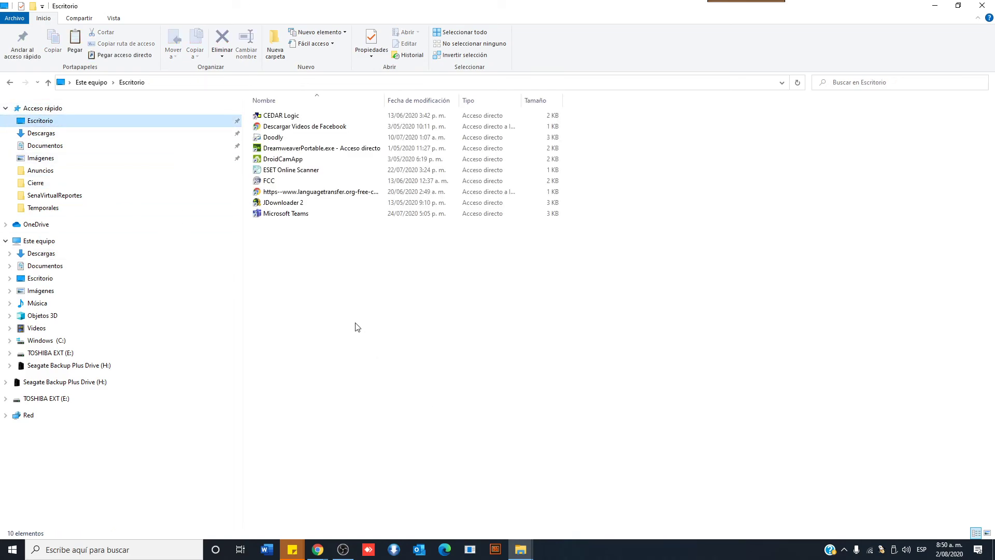
right_click(313, 273)
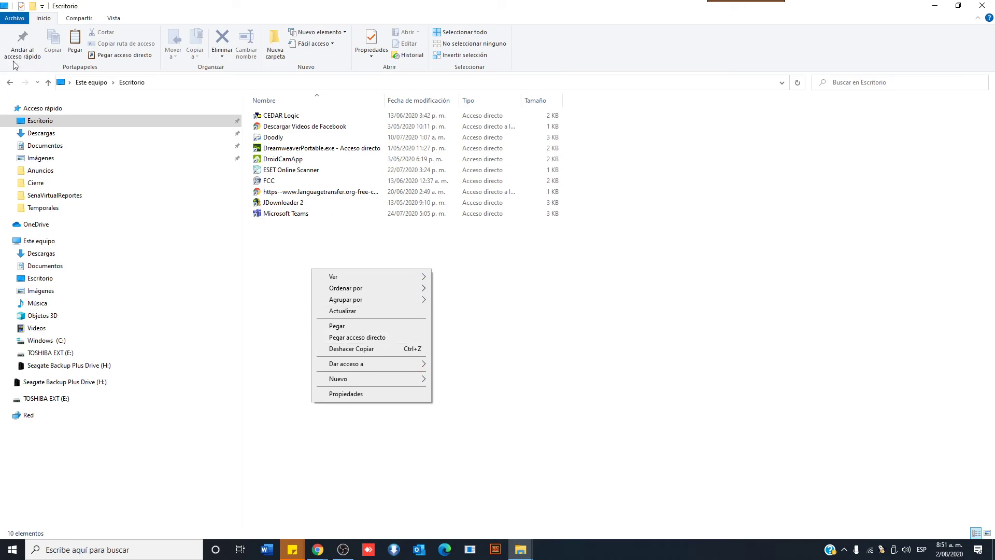
left_click(10, 82)
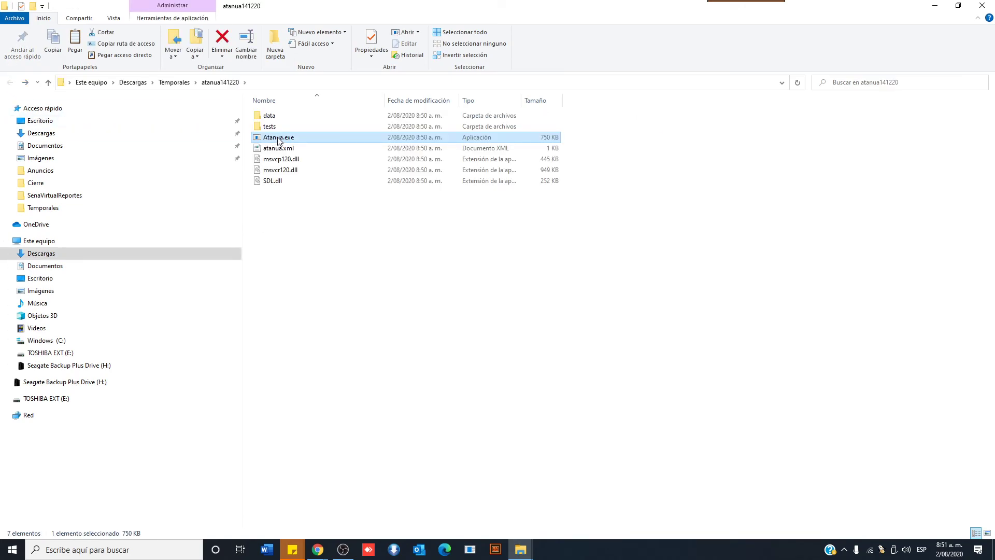
left_click_drag(280, 139, 549, 554)
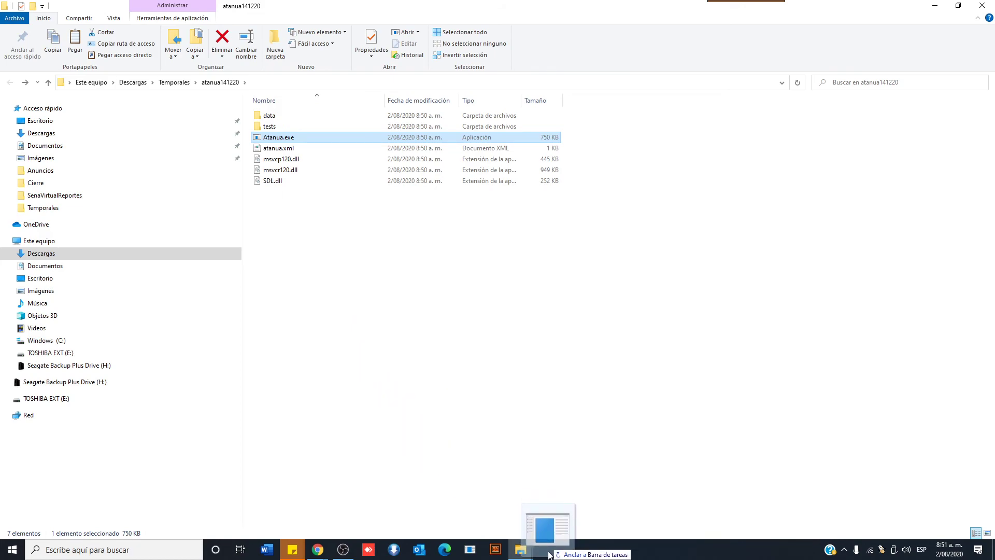
left_click_drag(549, 555, 314, 173)
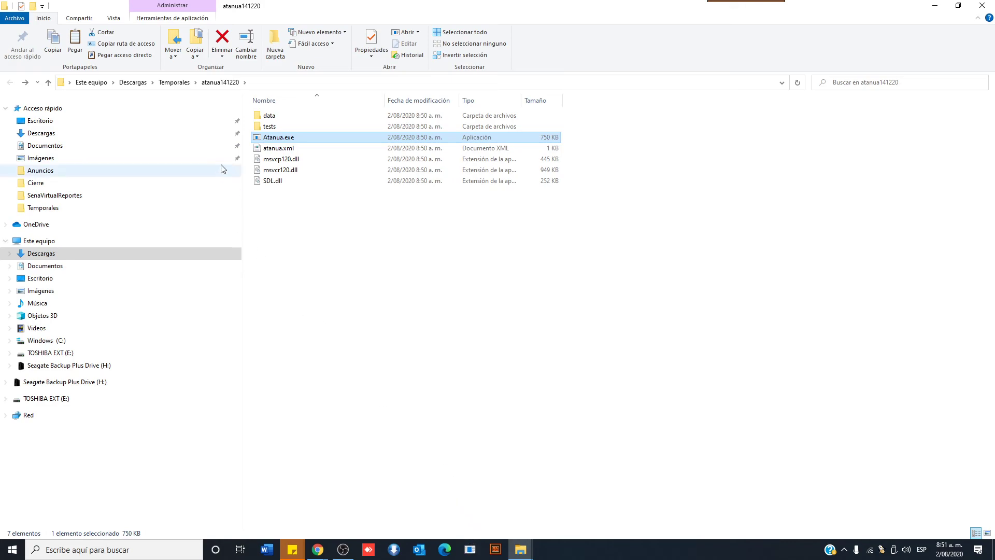
Launch Atanua.exe from the newly extracted folder, maximize its window and look through the list of base components.
double_click(265, 139)
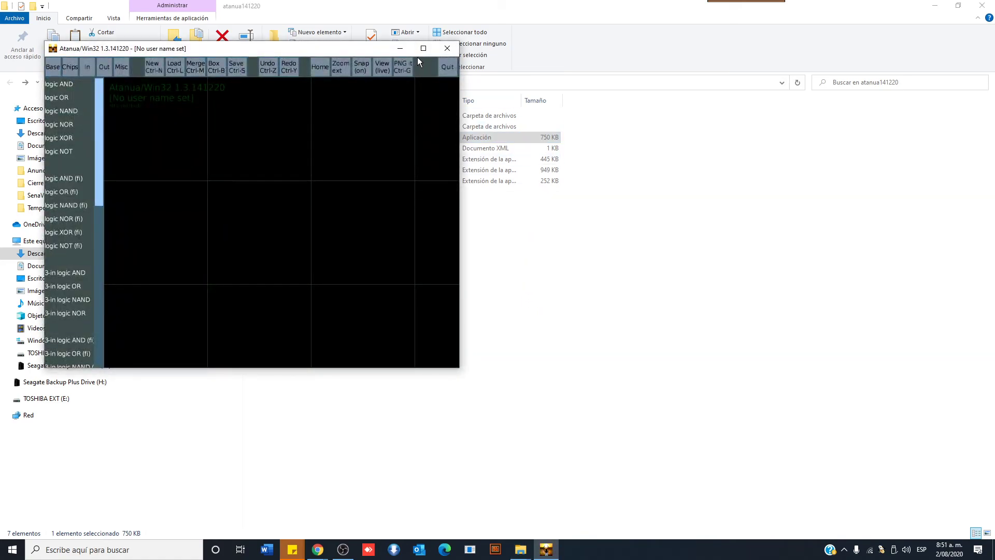
left_click(424, 48)
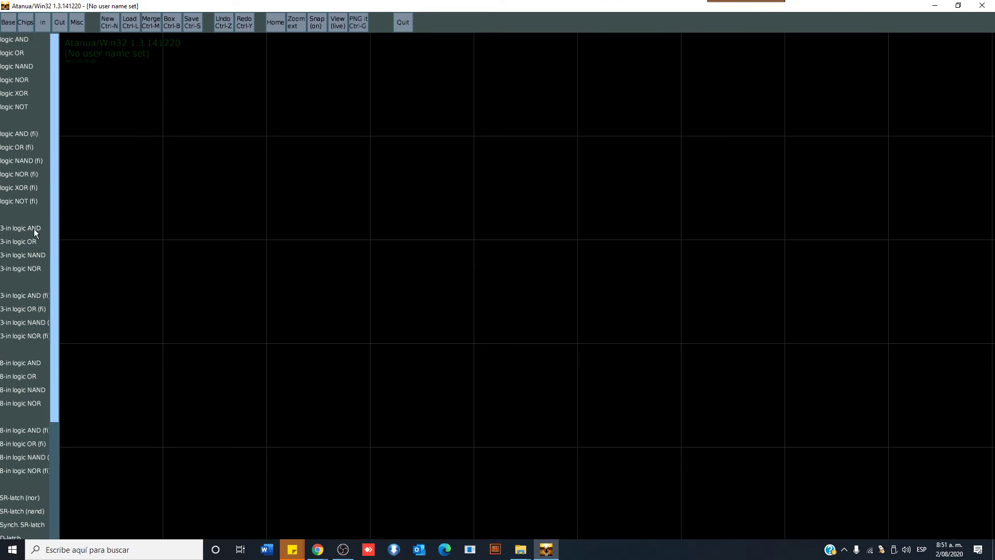
scroll(34, 394, "down", 3)
scroll(34, 391, "up", 3)
Place a logic AND gate on the canvas and a logic AND (fi) gate directly below it.
left_click_drag(22, 39, 334, 120)
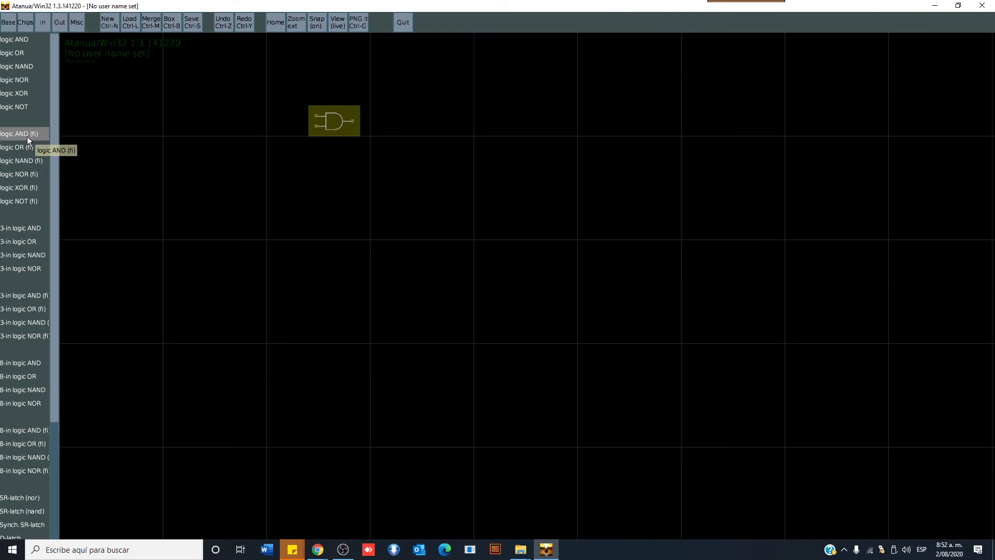
left_click_drag(27, 136, 407, 169)
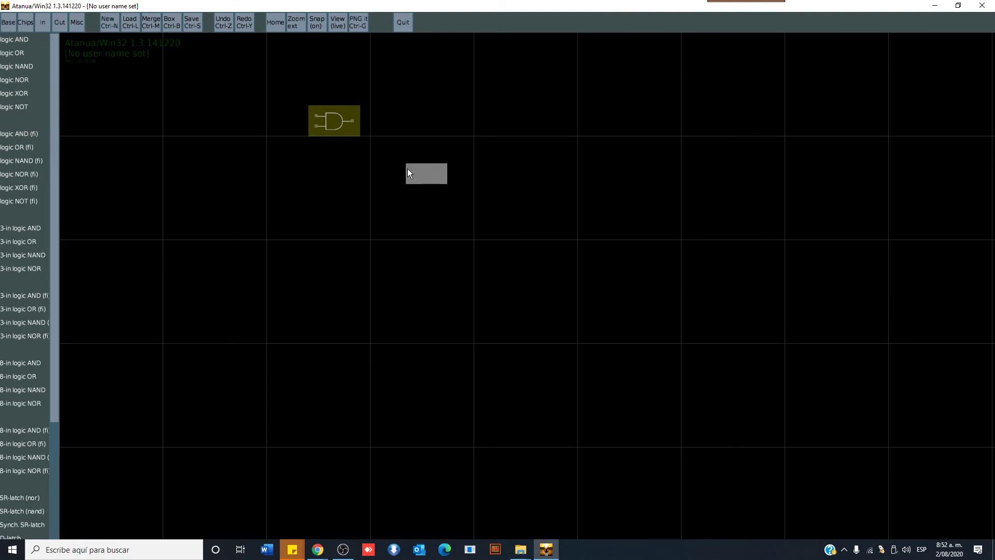
left_click_drag(408, 169, 311, 158)
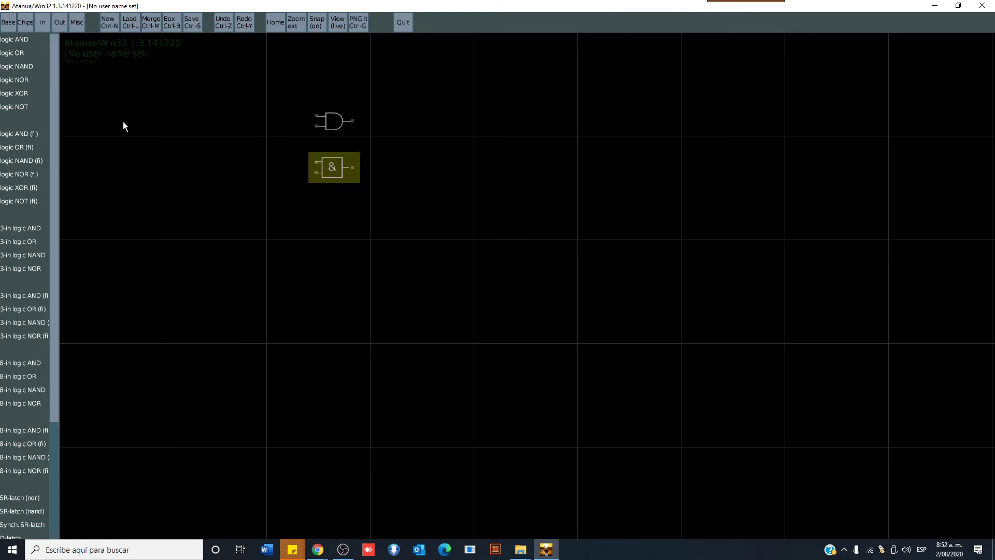
Add 3-in logic AND, 3-in logic AND (fi), 8-in logic AND and 8-in logic AND (fi) gates in a column below the two-input gates.
left_click(7, 233)
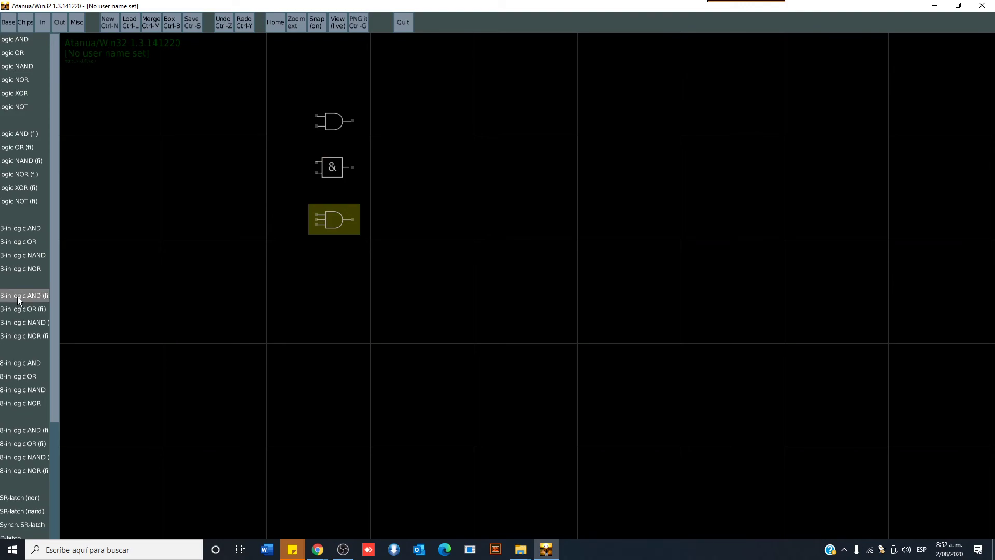
left_click(340, 248)
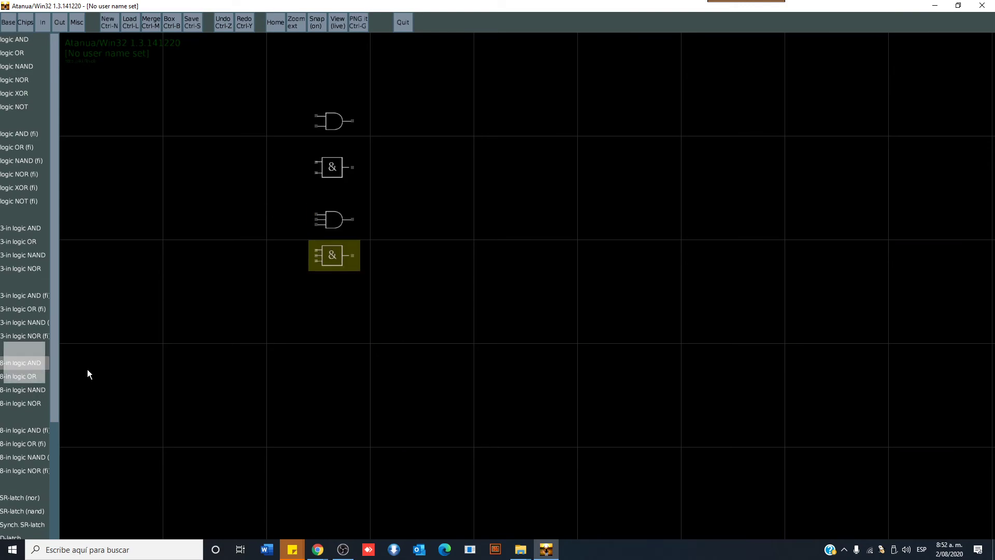
left_click(334, 297)
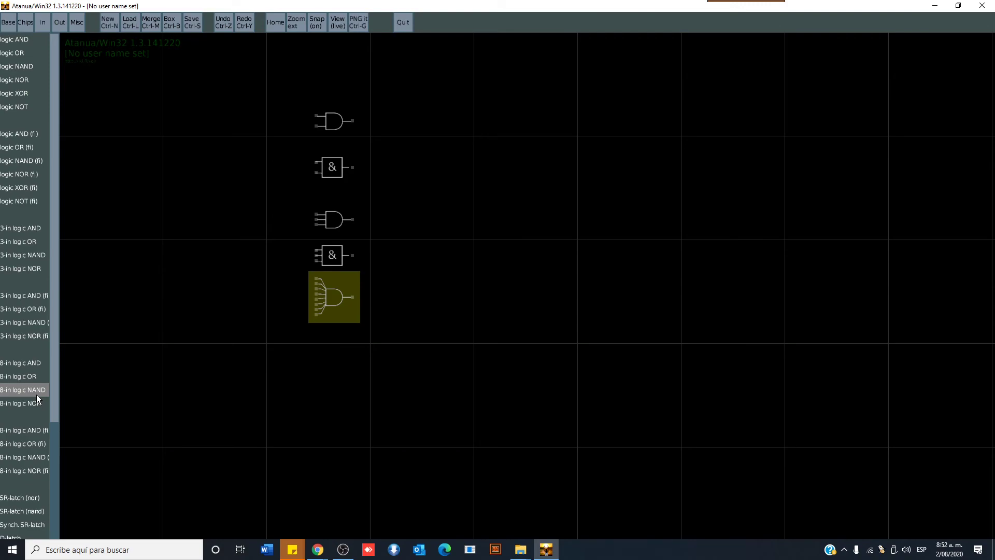
scroll(36, 394, "down", 3)
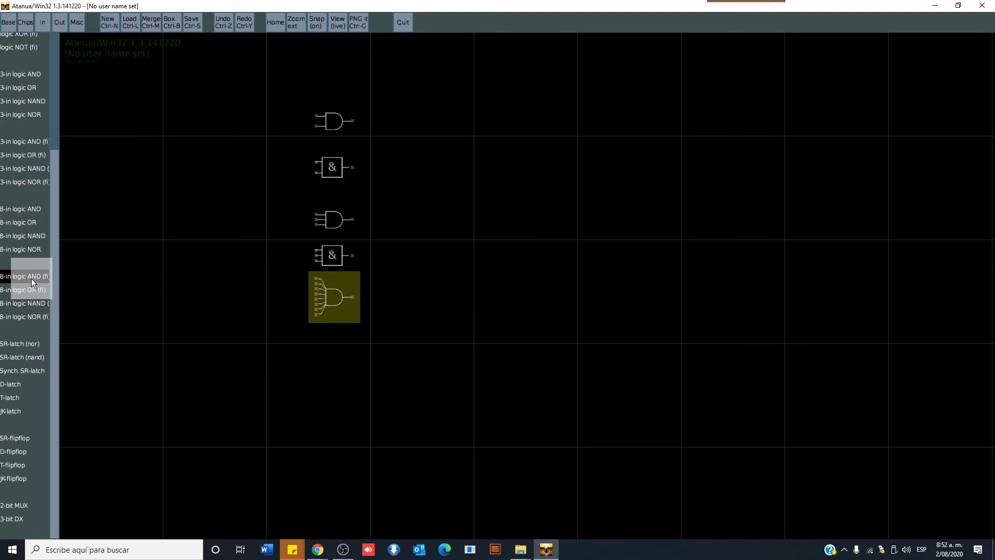
left_click(32, 278)
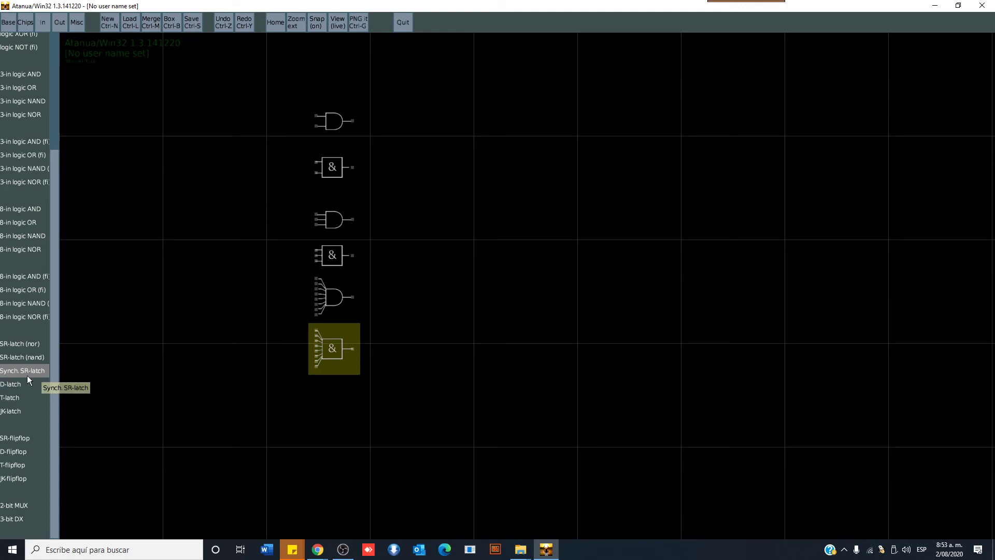
Place a Synch. SR-latch below the column of AND gates and delete it again.
left_click_drag(27, 375, 331, 423)
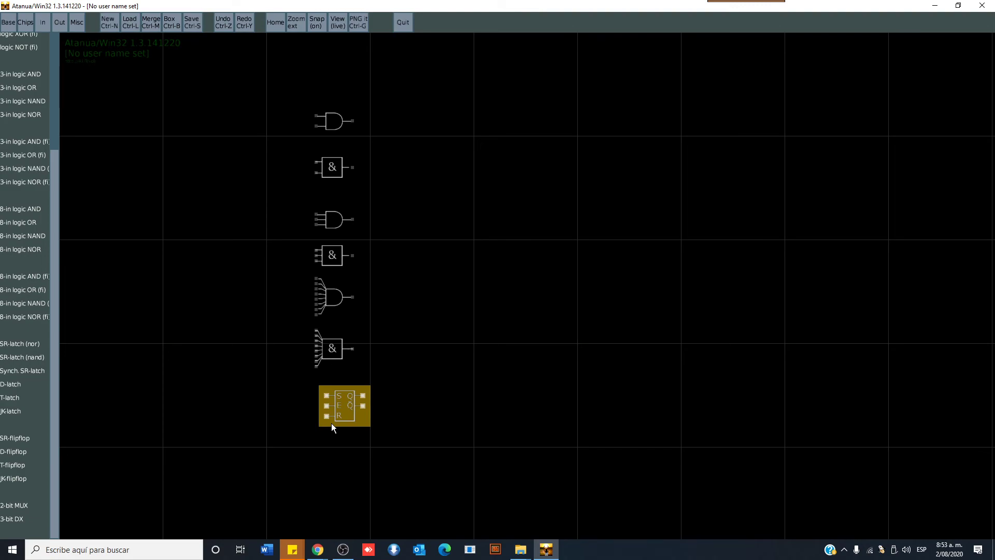
key("Delete")
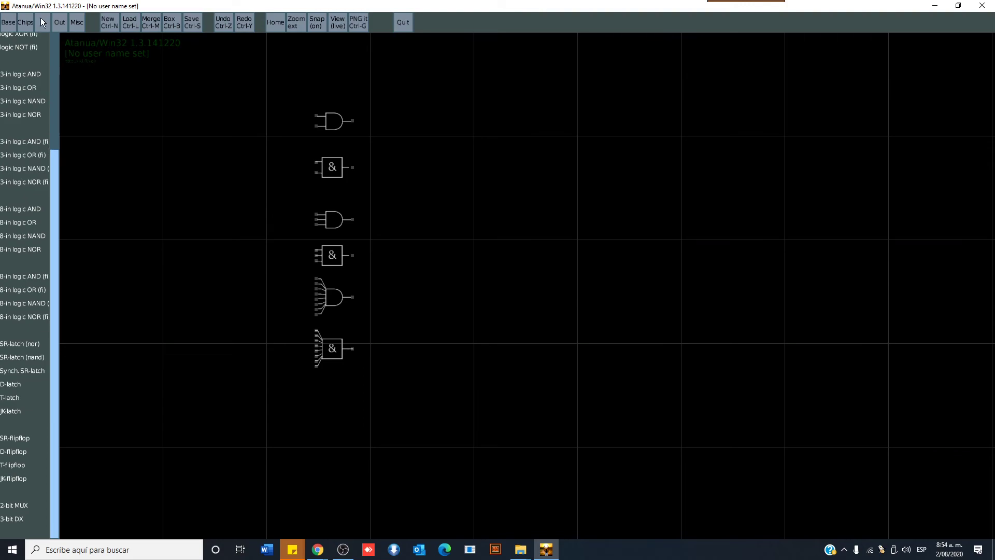
Review the base components, then examine the list of integrated-circuit chips and the description of the 7400.
left_click(8, 25)
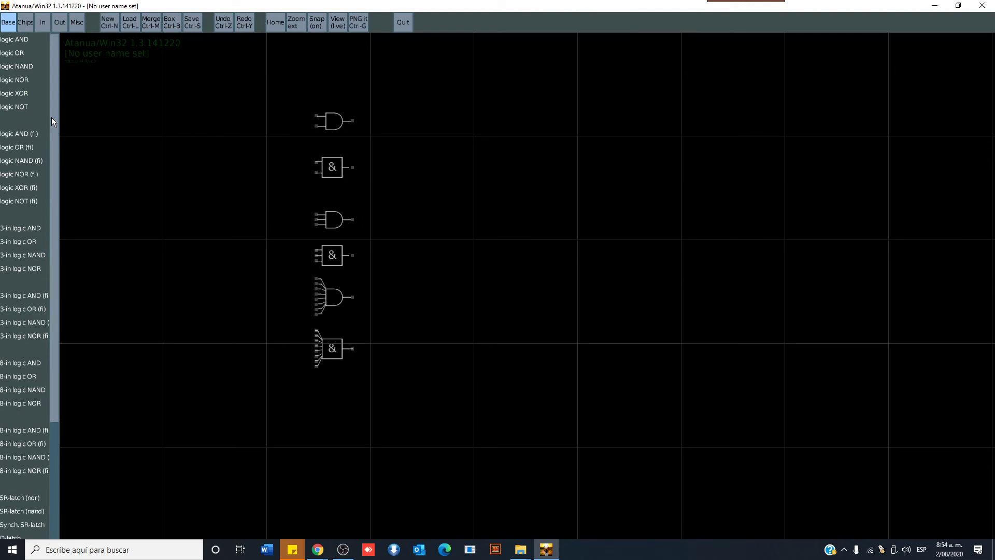
left_click(26, 22)
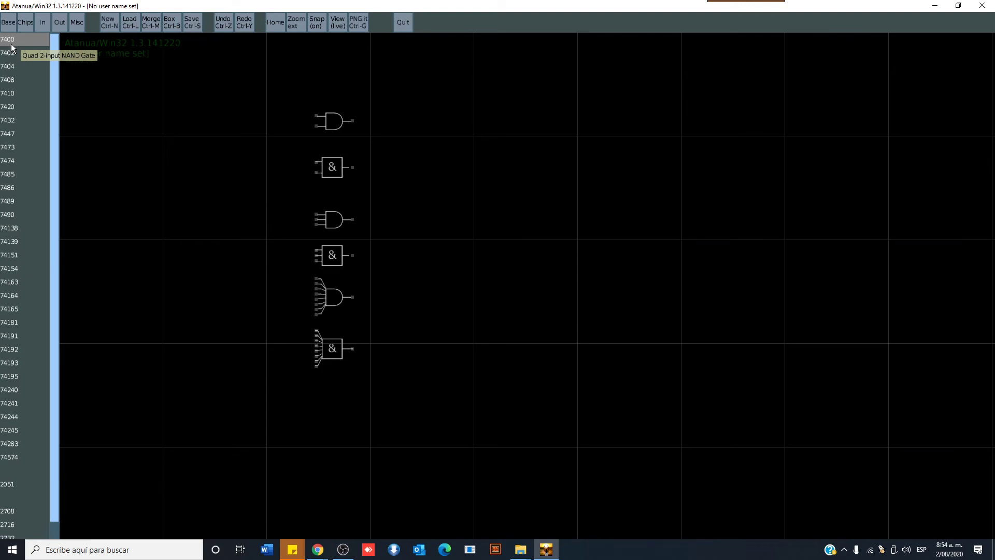
Switch to the web browser and search Google for "7400".
key("alt+Tab")
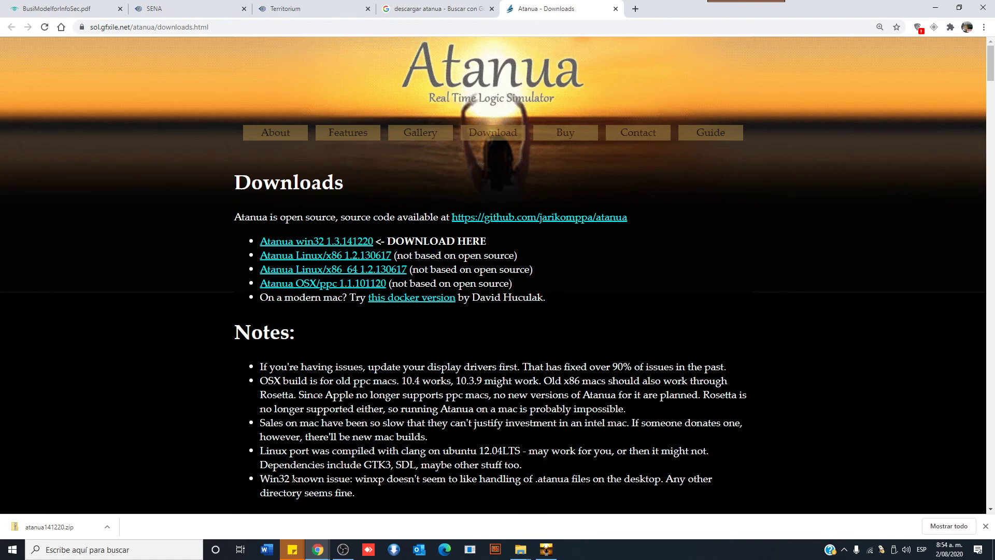
key("ctrl+t")
type("g")
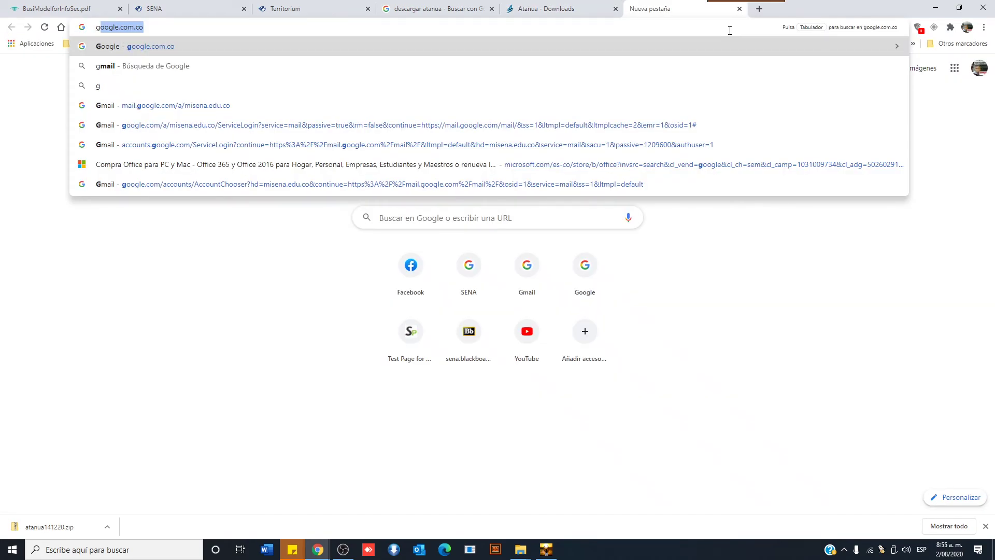
left_click(740, 10)
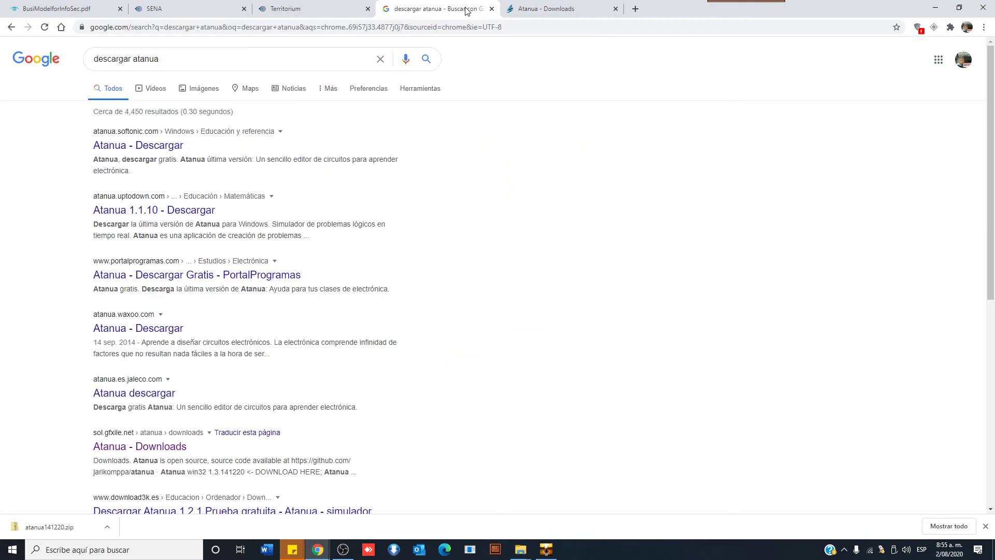
type("7400")
key("Return")
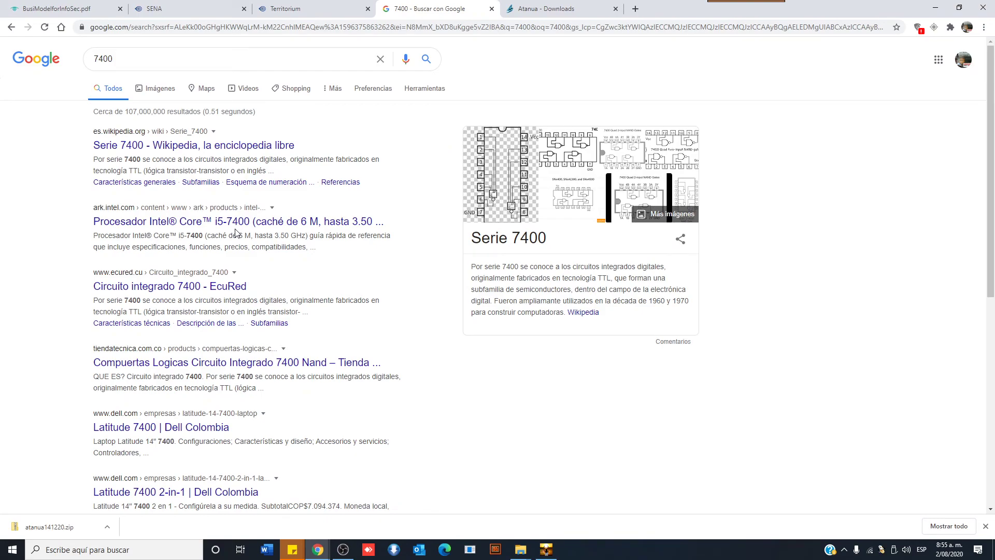
Change the Google search to "74ls00" and look through the images and results for the chip.
left_click(173, 54)
key("BackSpace")
key("BackSpace")
type("ls00")
key("Return")
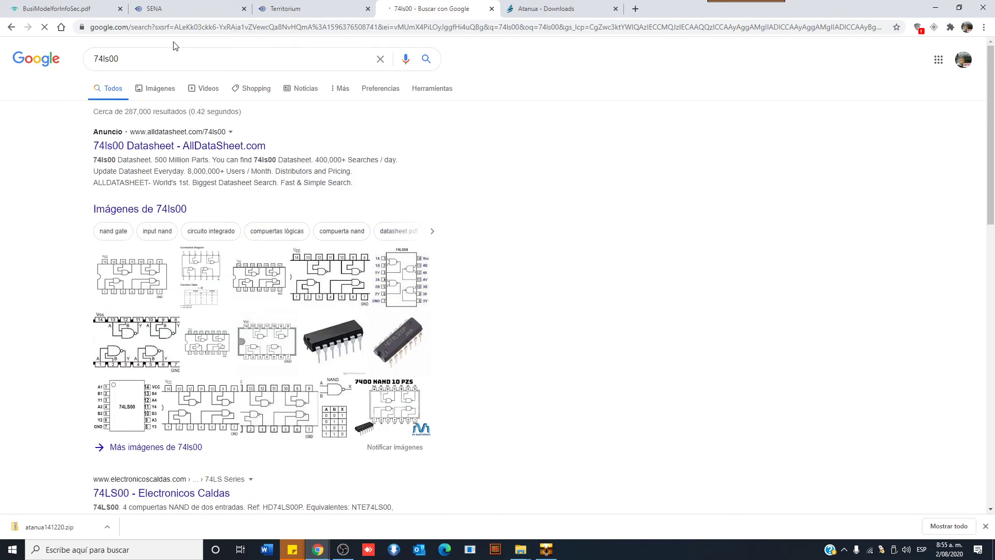
scroll(350, 249, "down", 6)
scroll(350, 248, "down", 3)
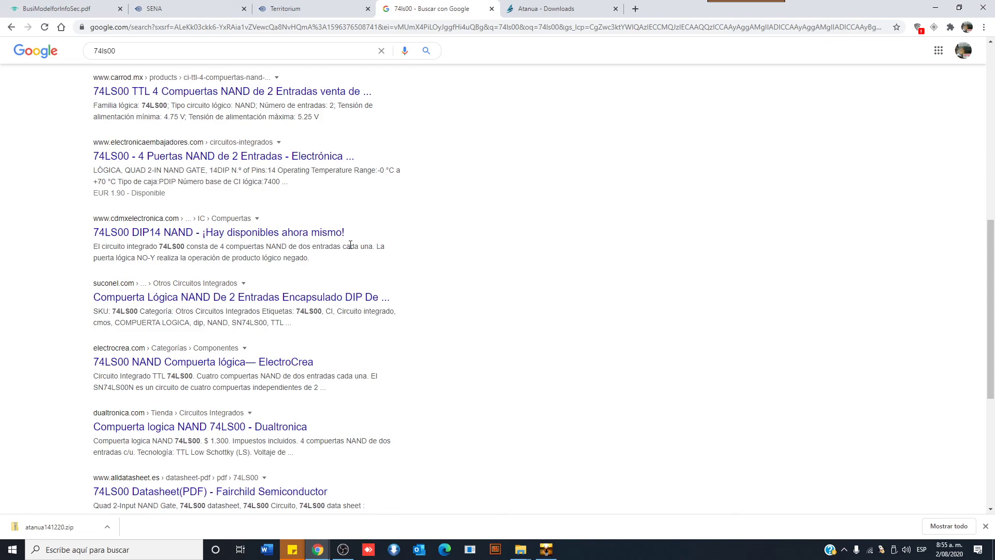
scroll(351, 248, "down", 3)
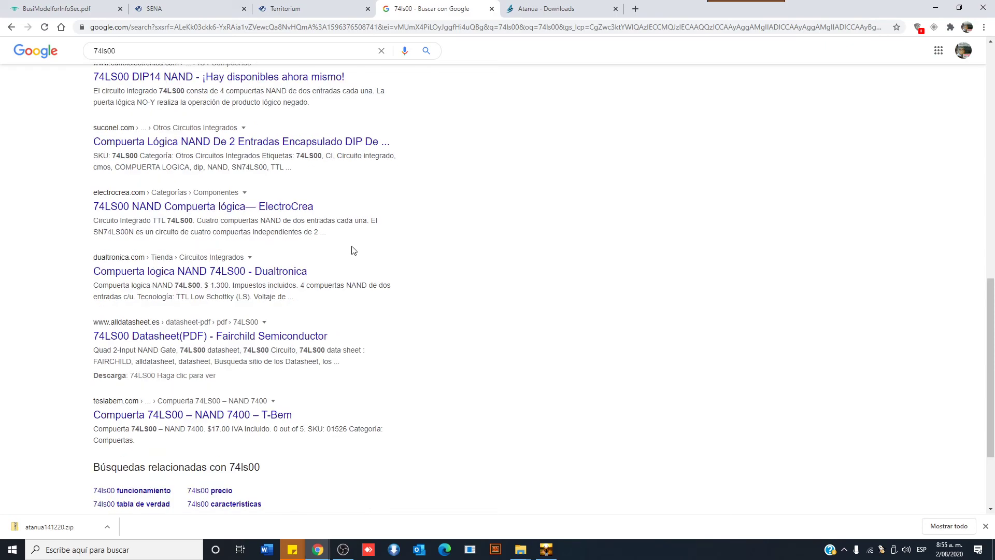
scroll(352, 250, "up", 12)
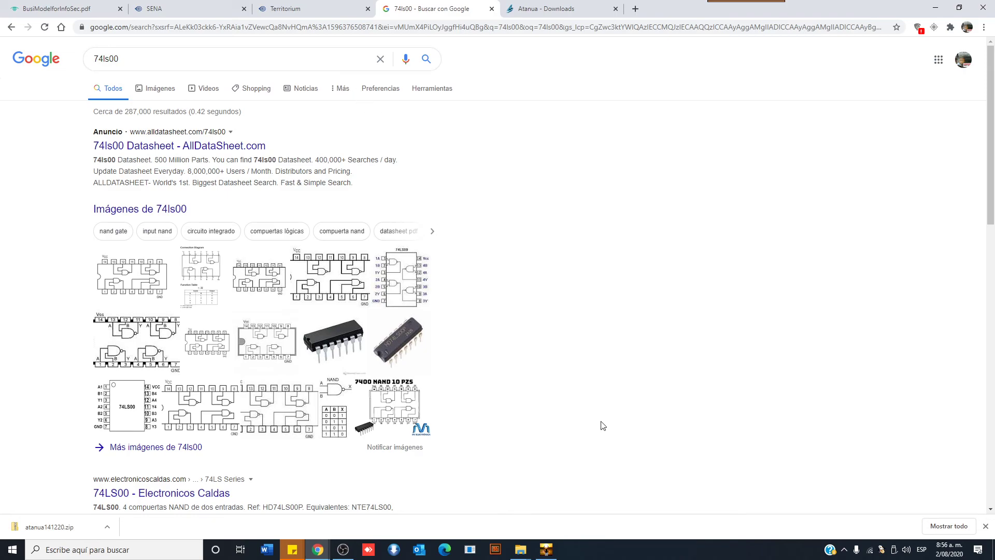
Return to Atanua, remove all the AND gates from the canvas and look over the chip list.
mouse_move(551, 550)
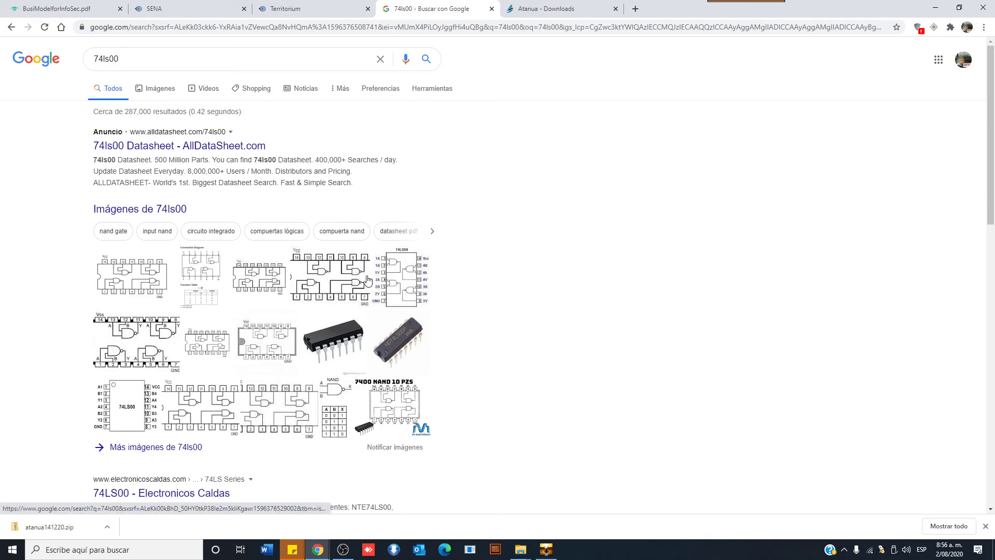
left_click(547, 545)
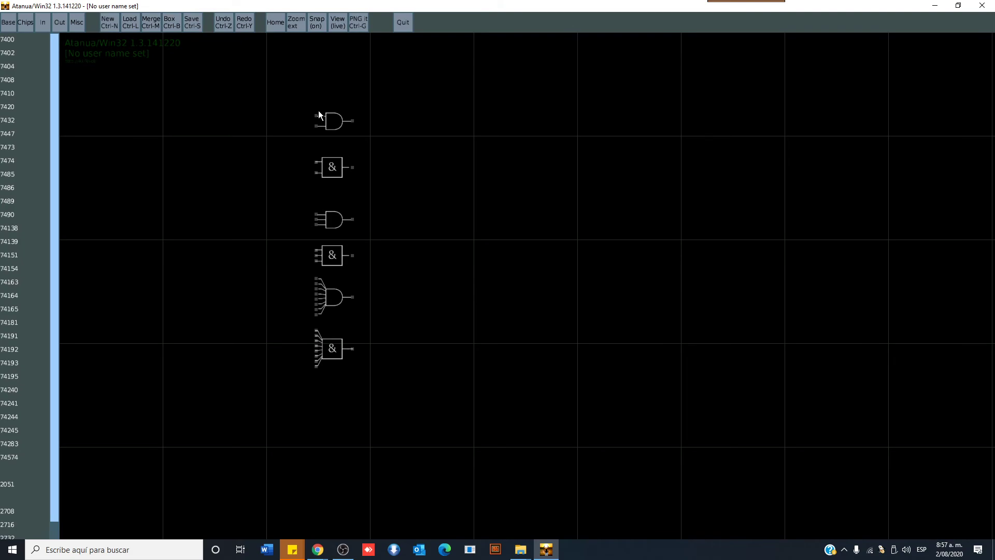
left_click_drag(319, 112, 334, 253)
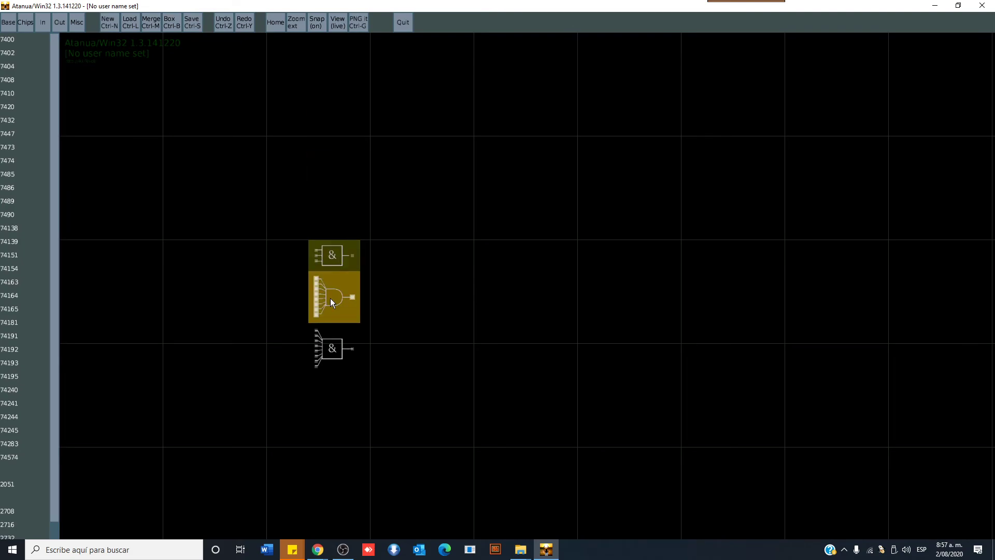
key("ctrl+n")
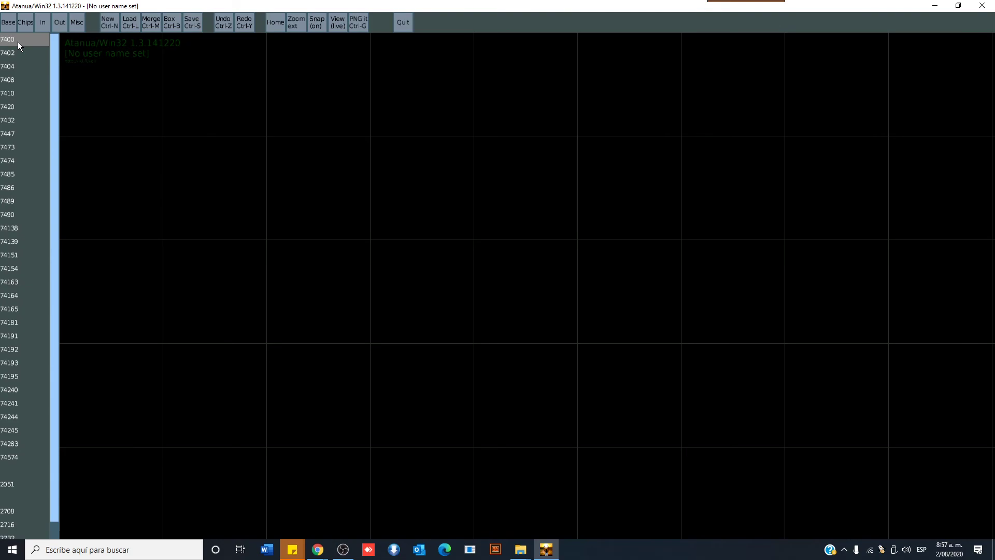
scroll(33, 154, "down", 1)
scroll(33, 156, "up", 1)
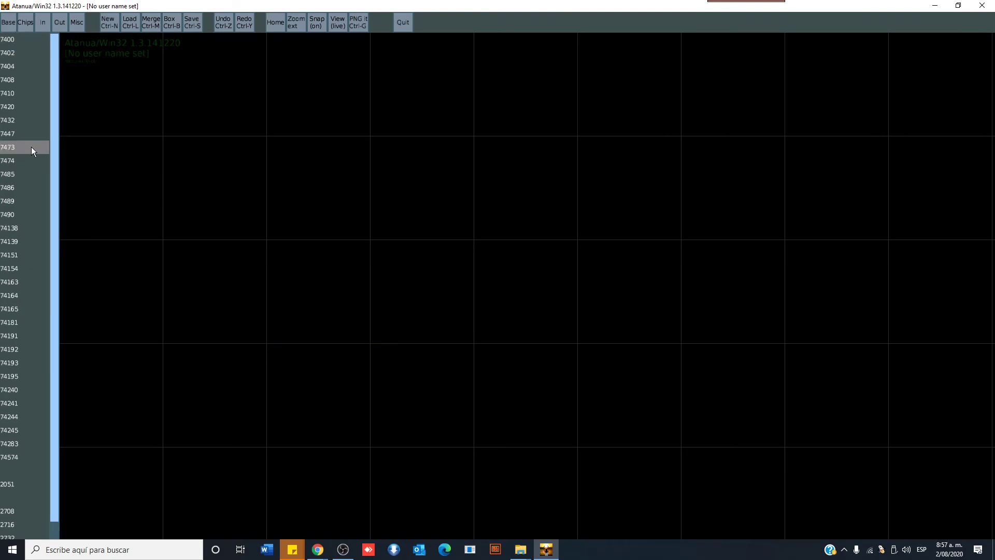
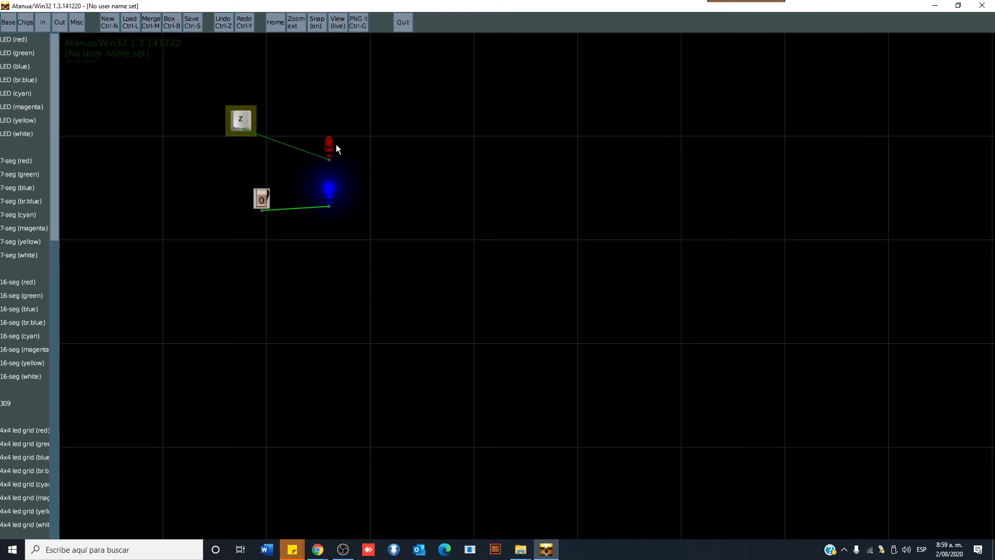
Reposition the red LED and the '0' switch on the canvas, and operate the 'z' button and the switch.
key("ctrl+z")
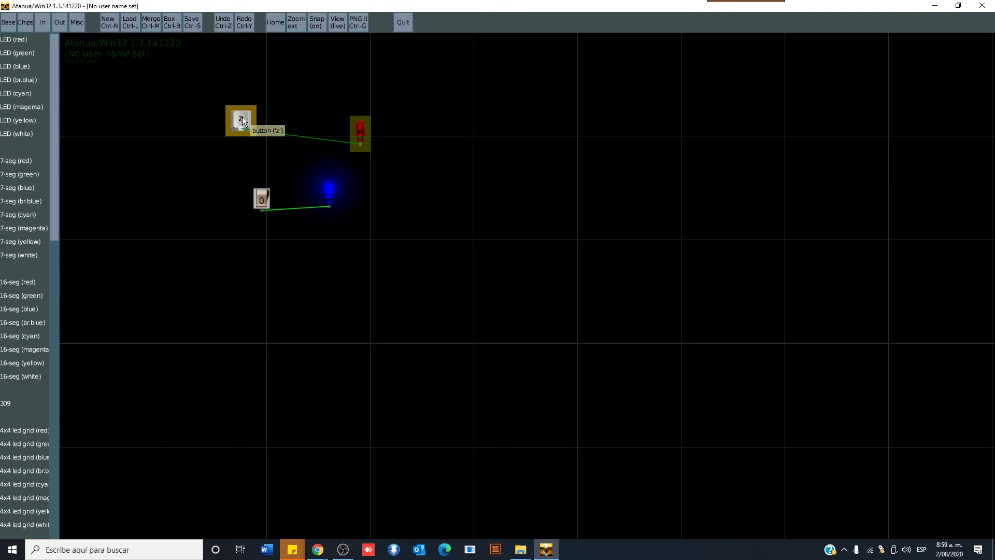
left_click(242, 120)
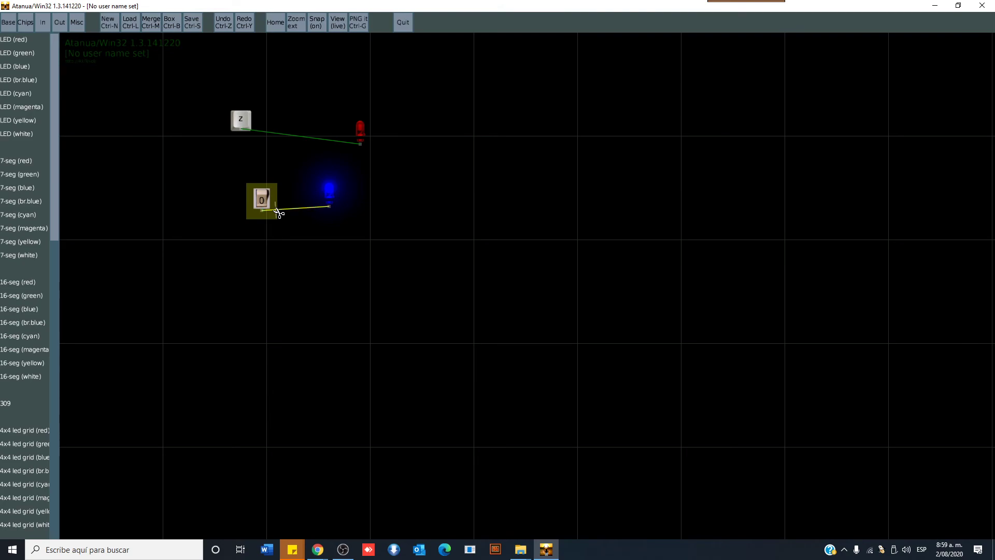
left_click_drag(261, 198, 227, 178)
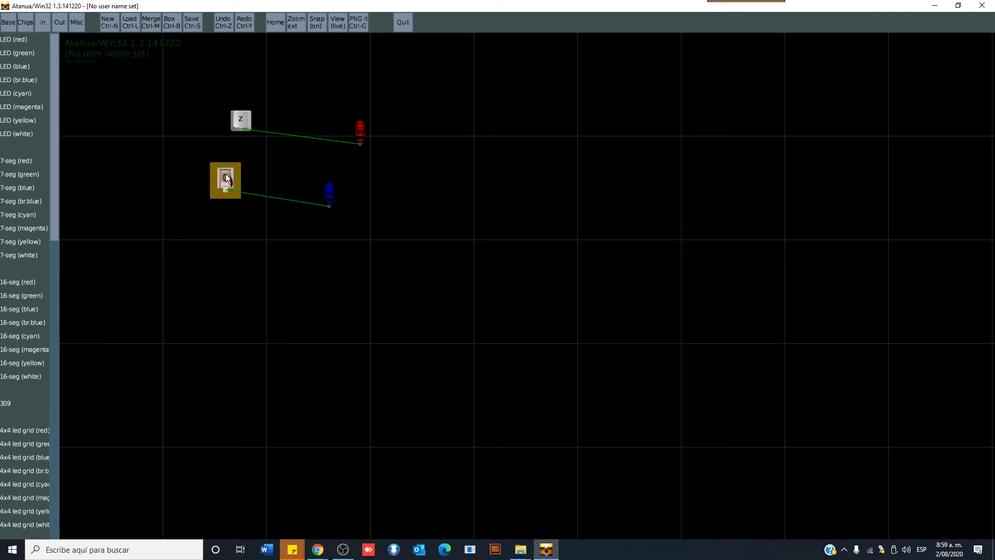
left_click_drag(225, 173, 226, 179)
Examine the buttons and switches among the input components, and bring the output components back up.
left_click(43, 22)
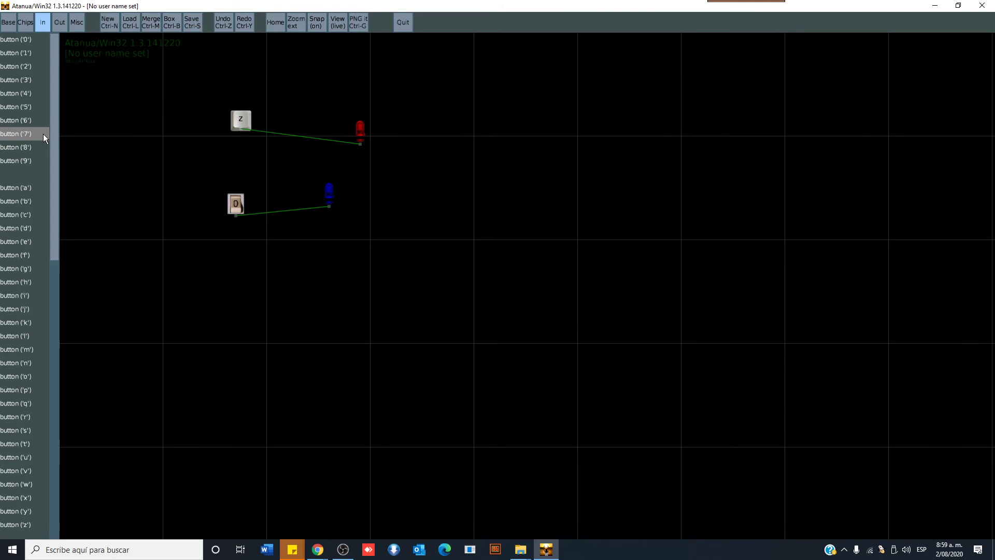
scroll(43, 135, "down", 10)
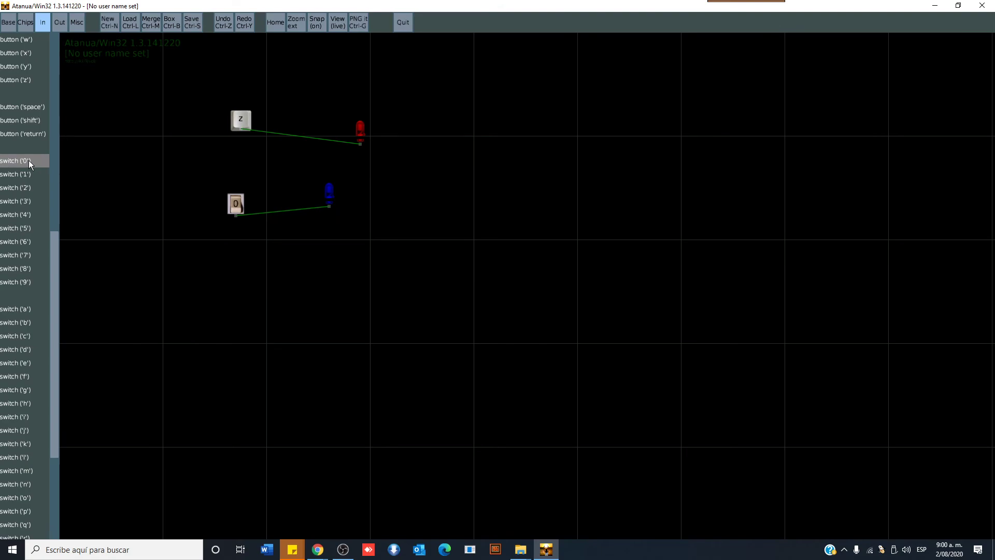
left_click_drag(56, 346, 56, 301)
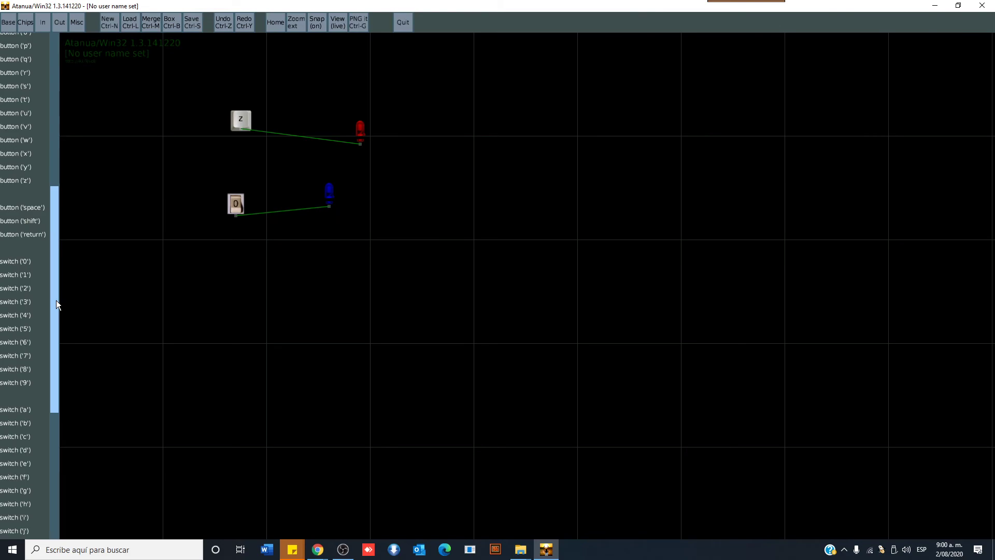
left_click(60, 22)
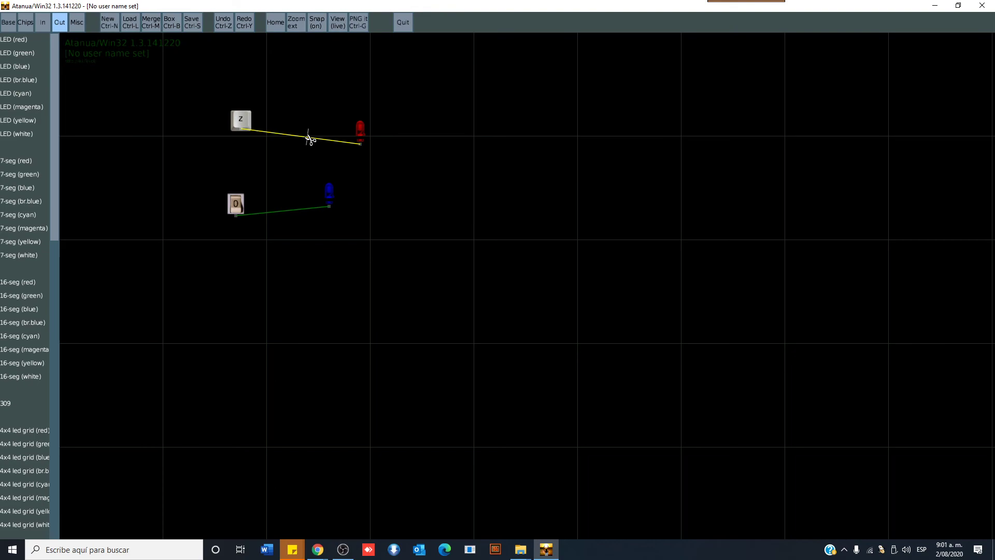
Cut the wire between the 'z' button and the red LED, and try to remove the other wire with a selection box.
mouse_move(310, 140)
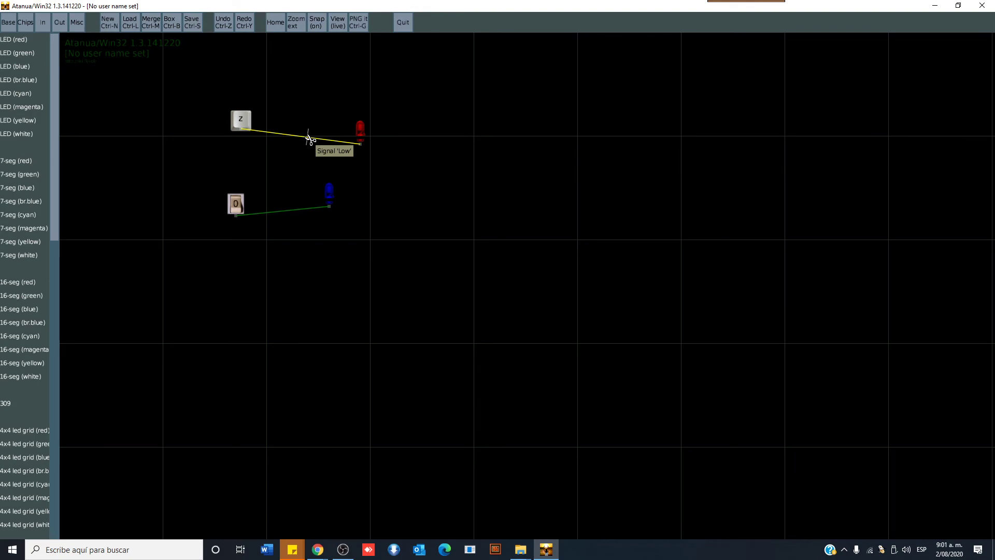
left_click(309, 139)
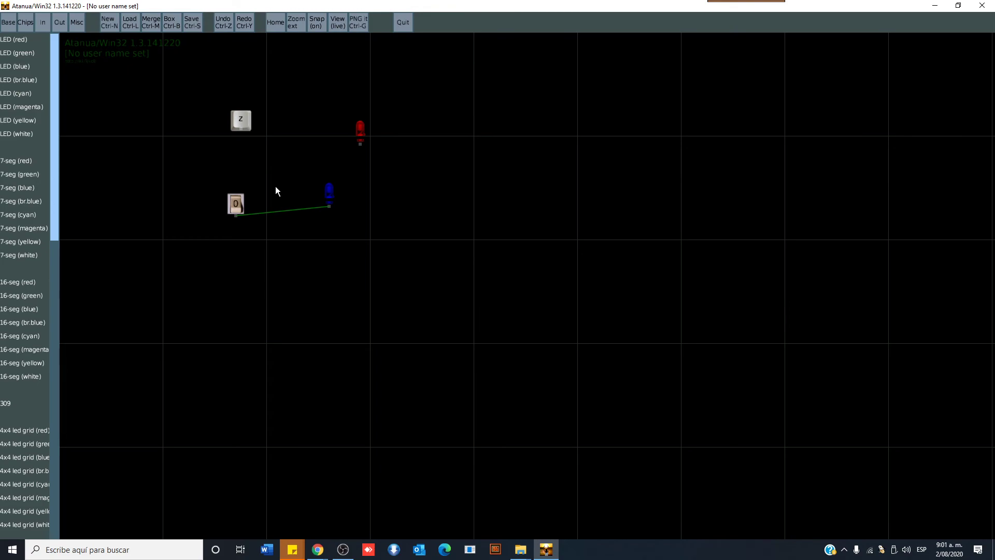
left_click_drag(275, 185, 312, 271)
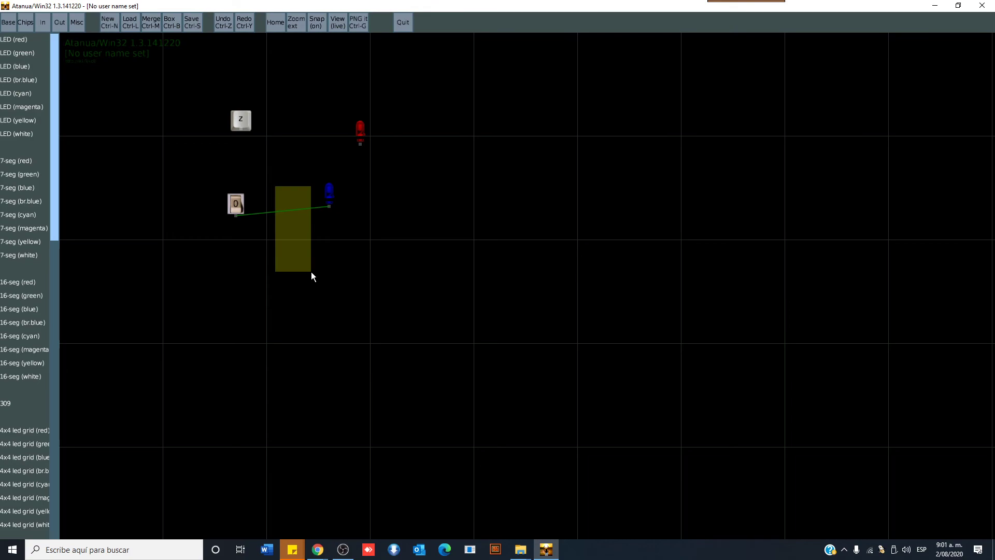
left_click_drag(311, 272, 311, 272)
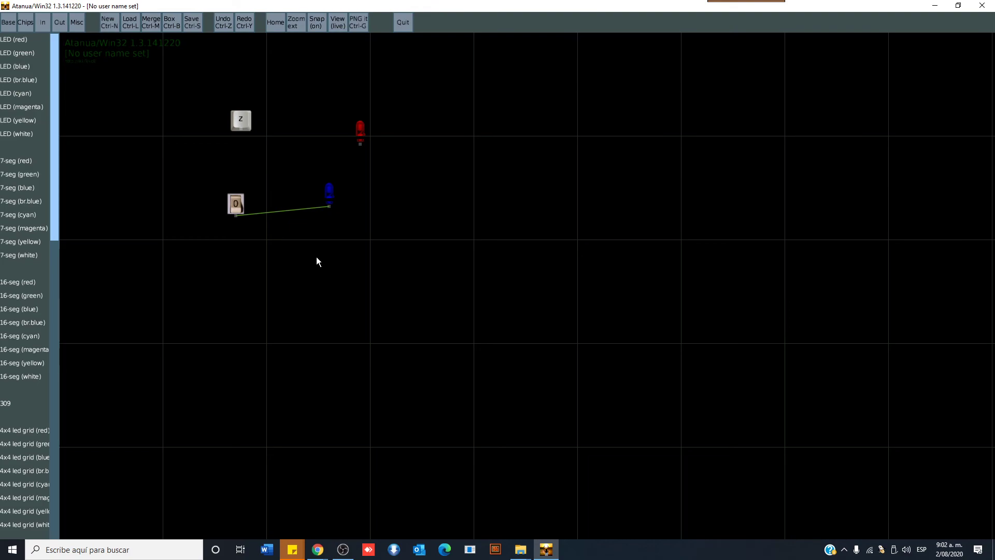
key("Delete")
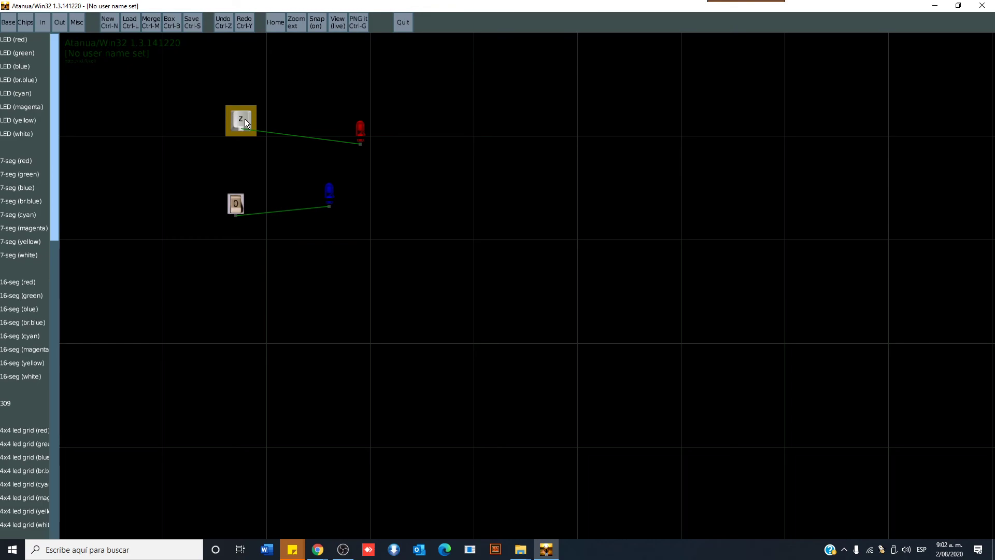
Delete the 'z' button, and delete the remaining switch and both LEDs together as one selection.
key("Delete")
left_click_drag(226, 122, 379, 251)
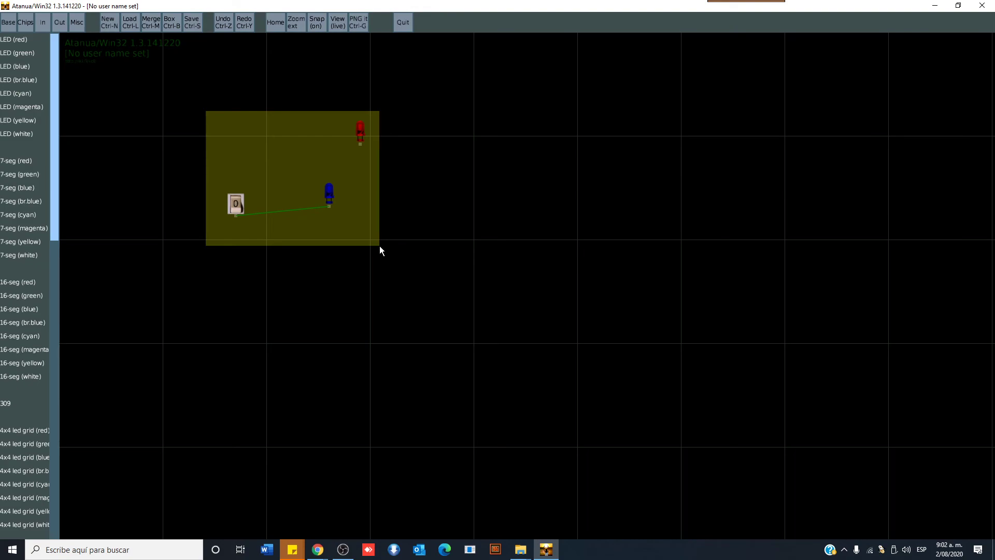
key("Delete")
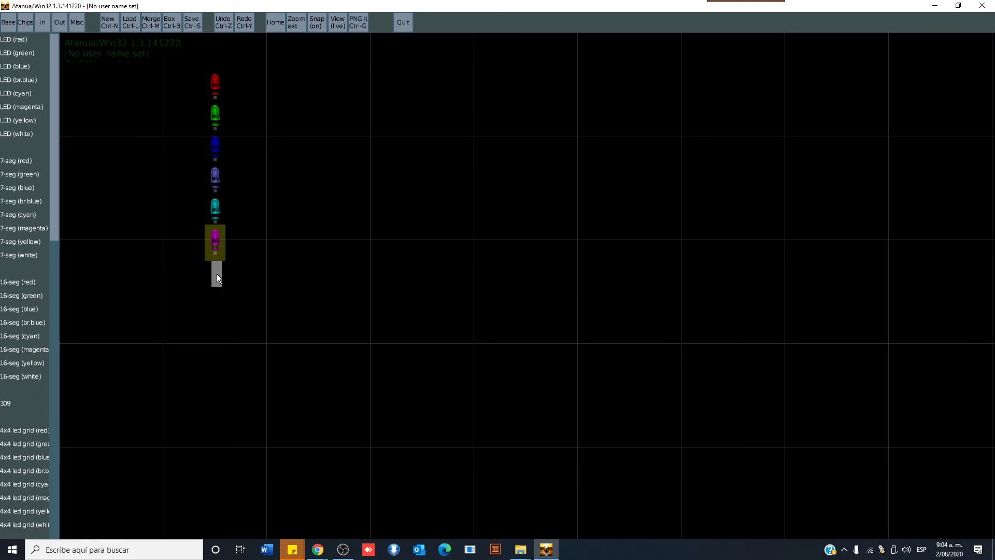
Add another LED below the magenta one to extend the column of coloured LEDs.
left_click(217, 274)
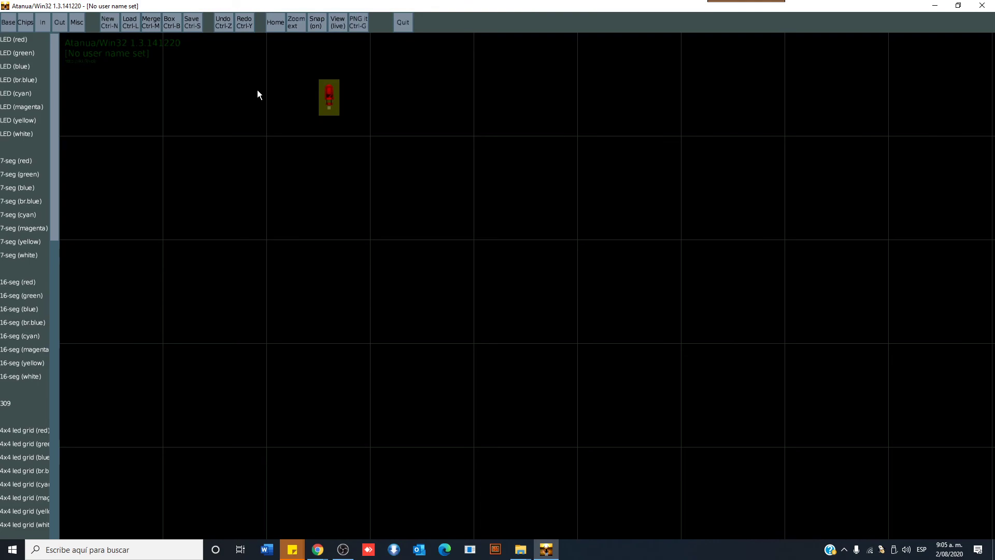
Place a 7-seg, a 16-seg and a 309 display below the red LED, with 4x4 and 8x8 LED grids beside them.
left_click(3, 237)
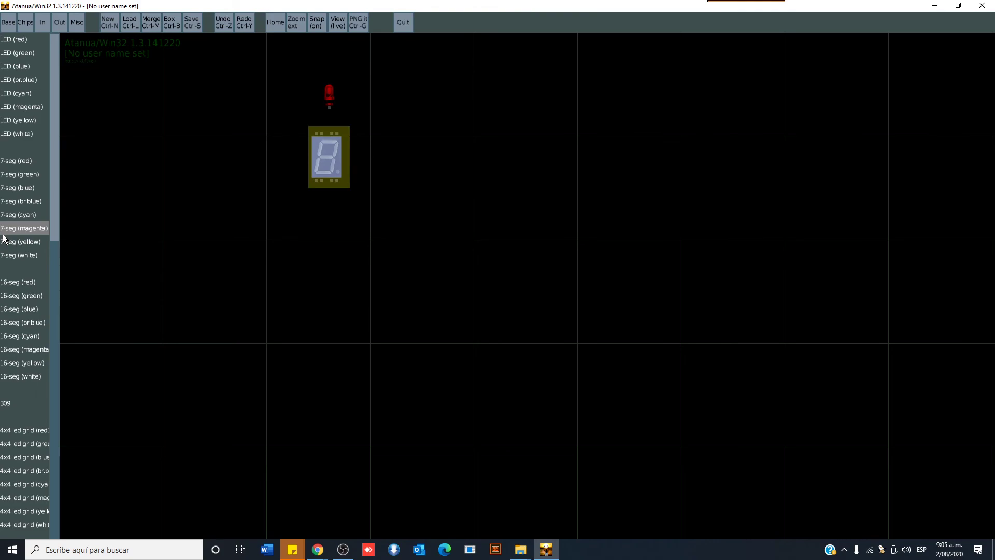
left_click_drag(21, 377, 333, 225)
left_click_drag(24, 430, 342, 310)
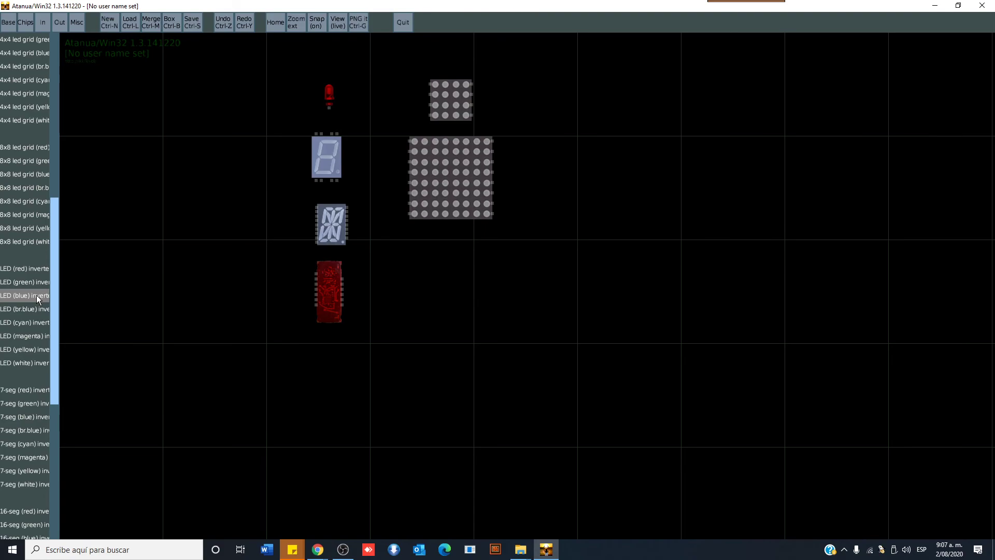
Place an inverted yellow LED beside the red LED and review the remaining inverted displays and LED grids.
left_click_drag(37, 295, 25, 215)
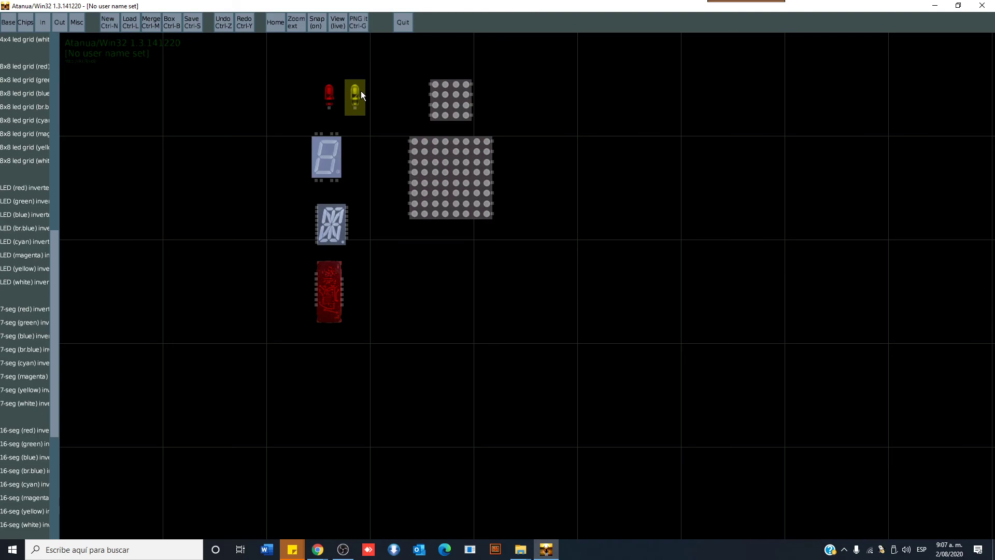
scroll(29, 220, "down", 2)
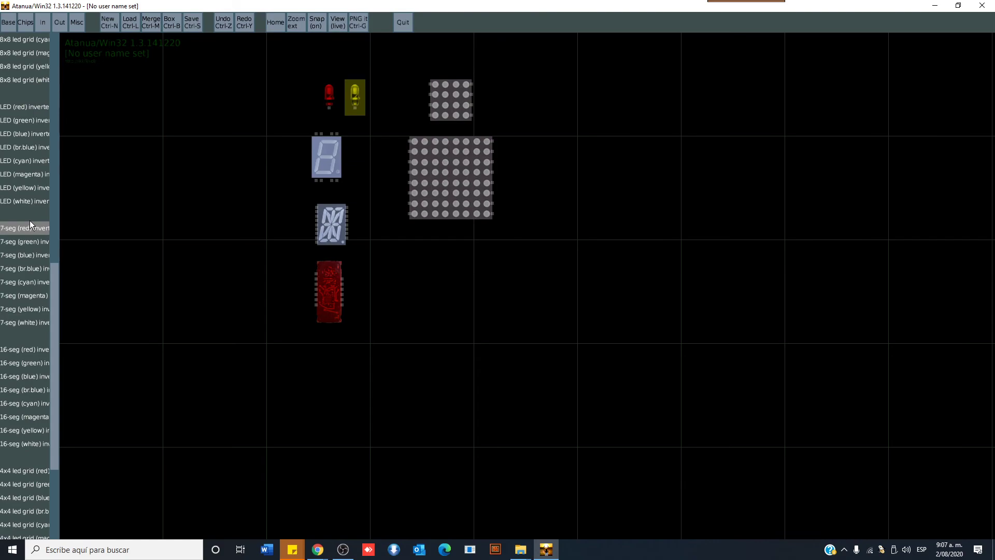
scroll(30, 221, "down", 4)
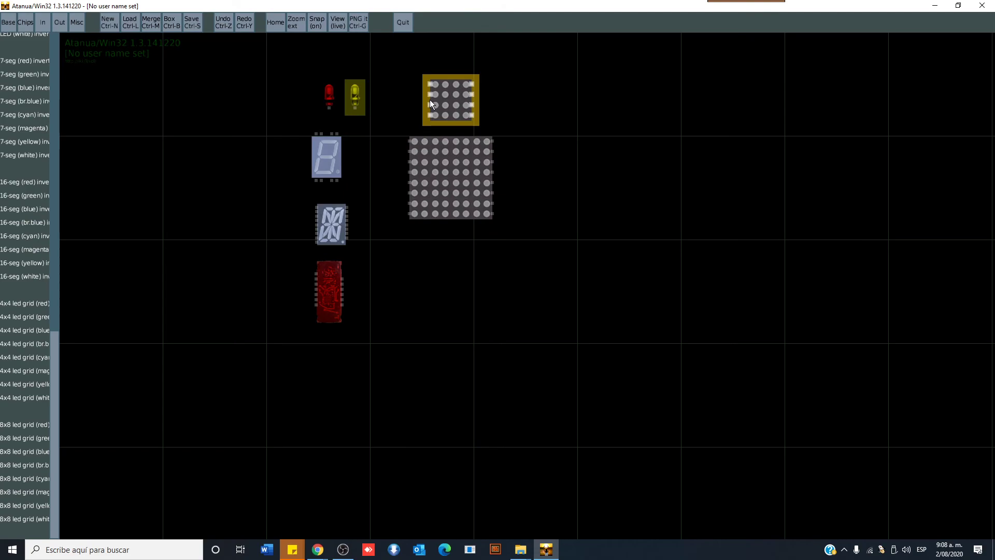
Place a '3' switch above the 4x4 LED grid and wire it to a pin of the grid.
key("3")
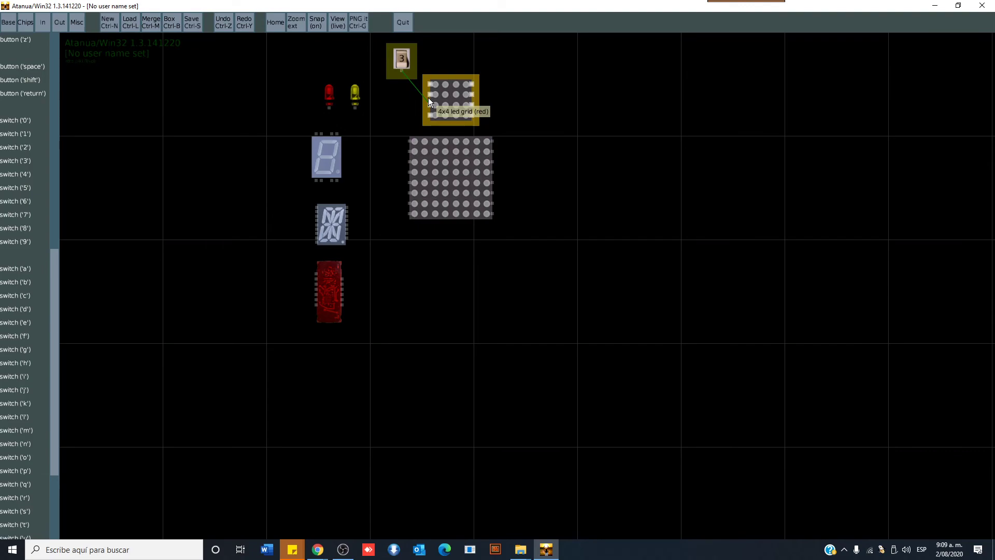
Undo the '3' switch wired to the 4x4 LED grid and wire a logic '1' to the red LED.
key("ctrl+z")
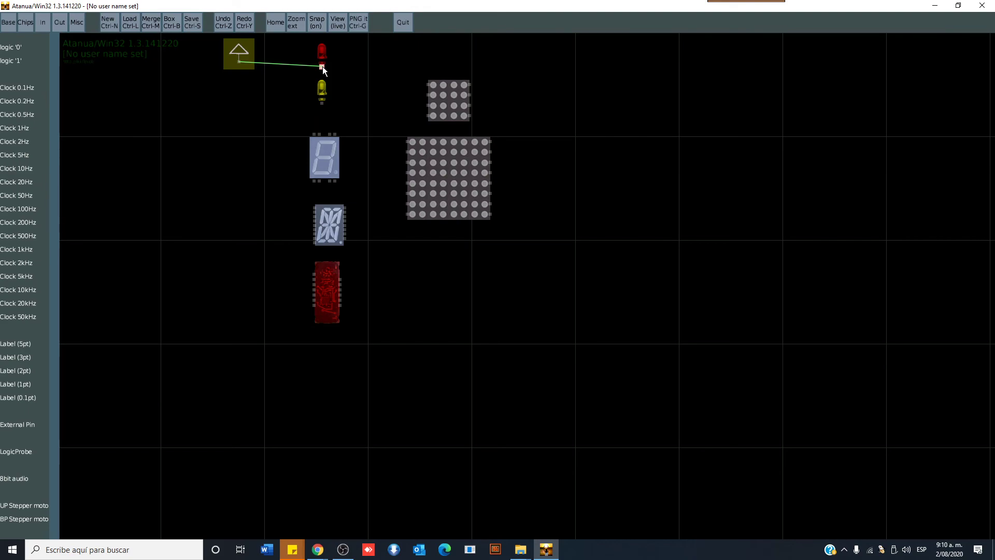
left_click(322, 66)
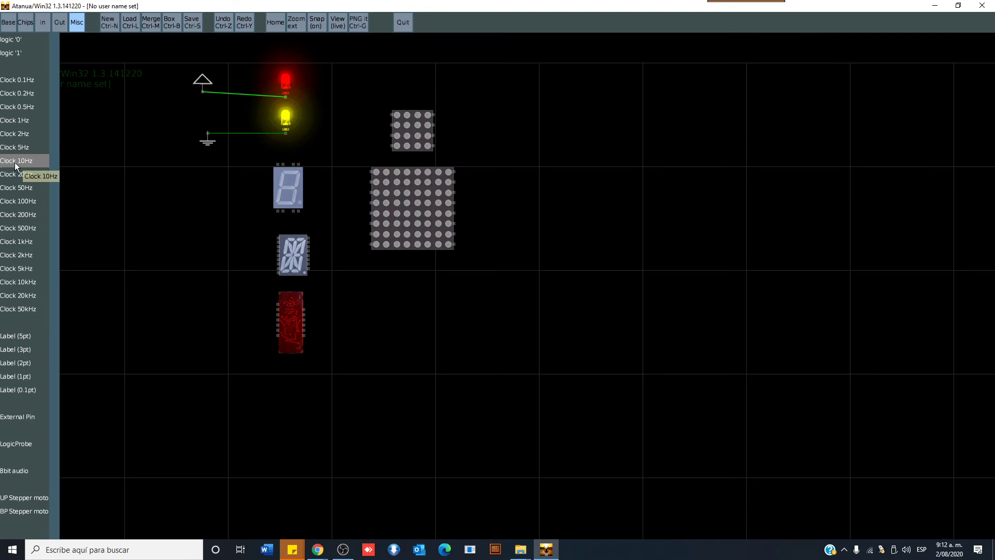
Place a 10Hz clock as a trial source, undo the placement, and delete the clock wired to the red LED.
left_click_drag(15, 162, 167, 107)
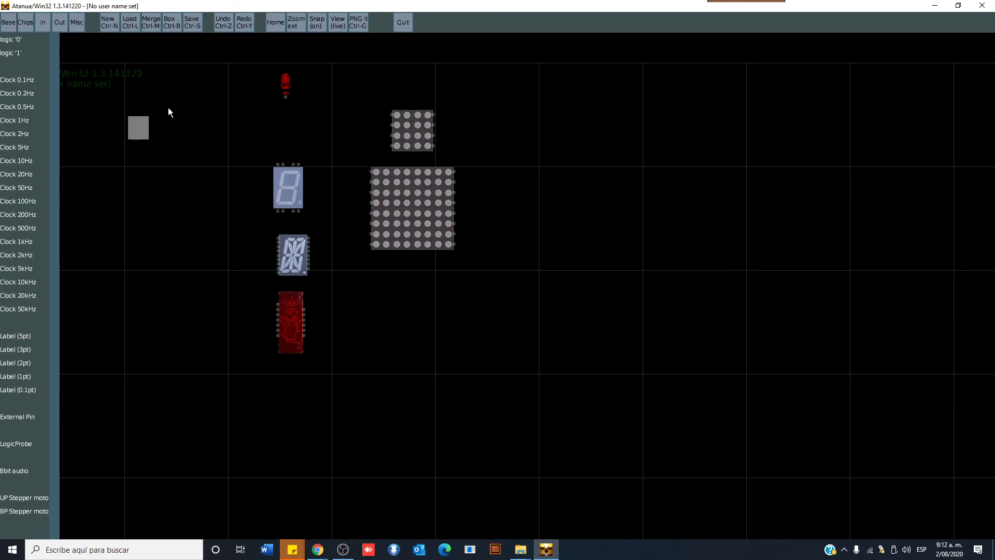
key("ctrl+z")
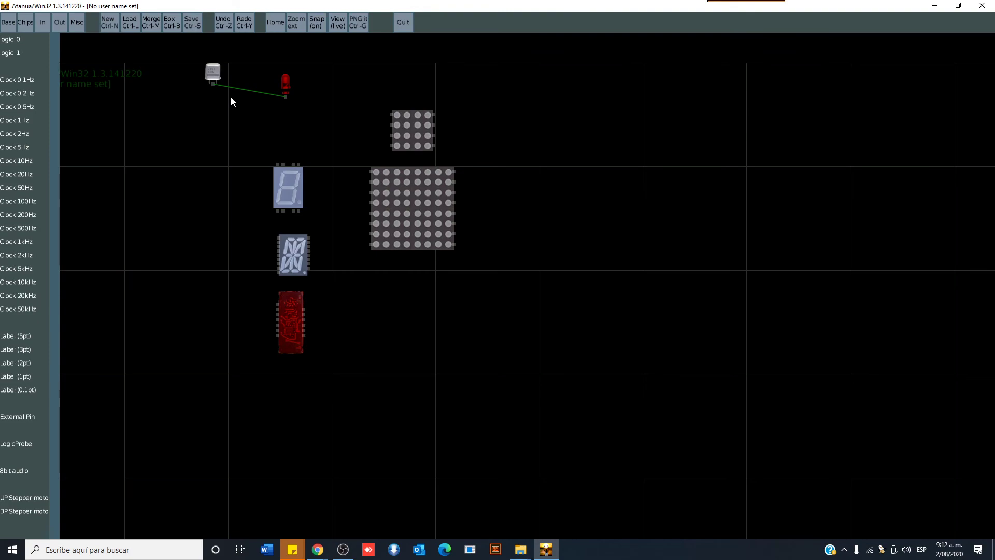
key("Delete")
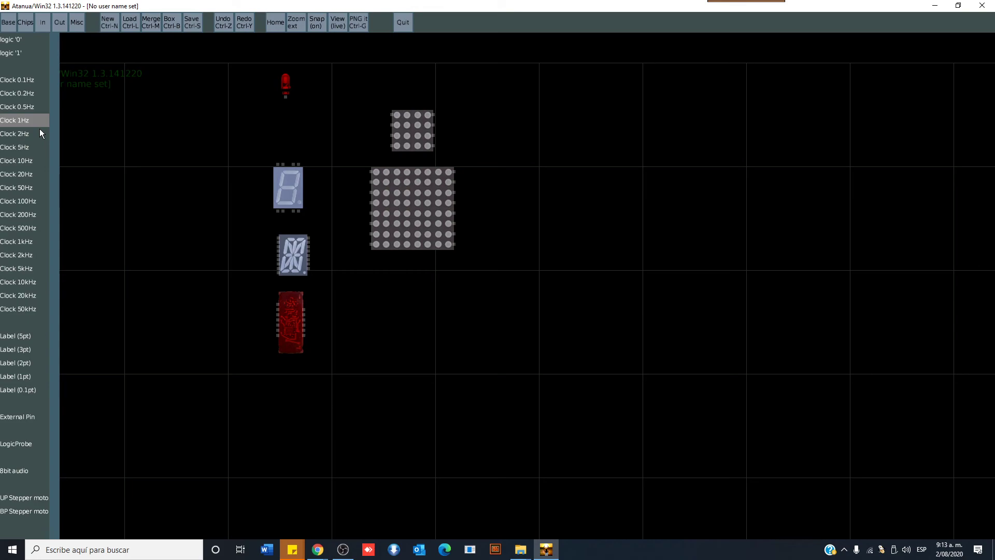
scroll(36, 334, "up", 1)
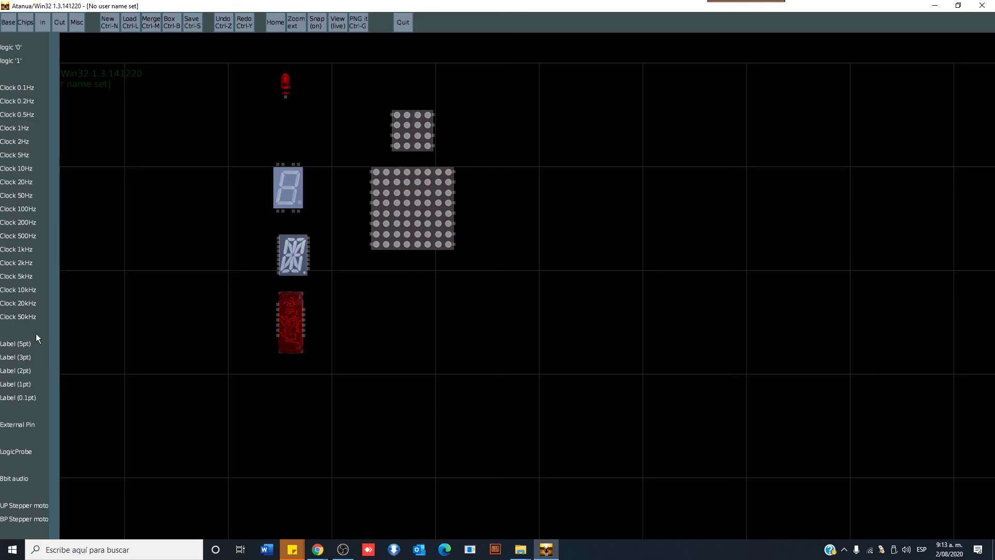
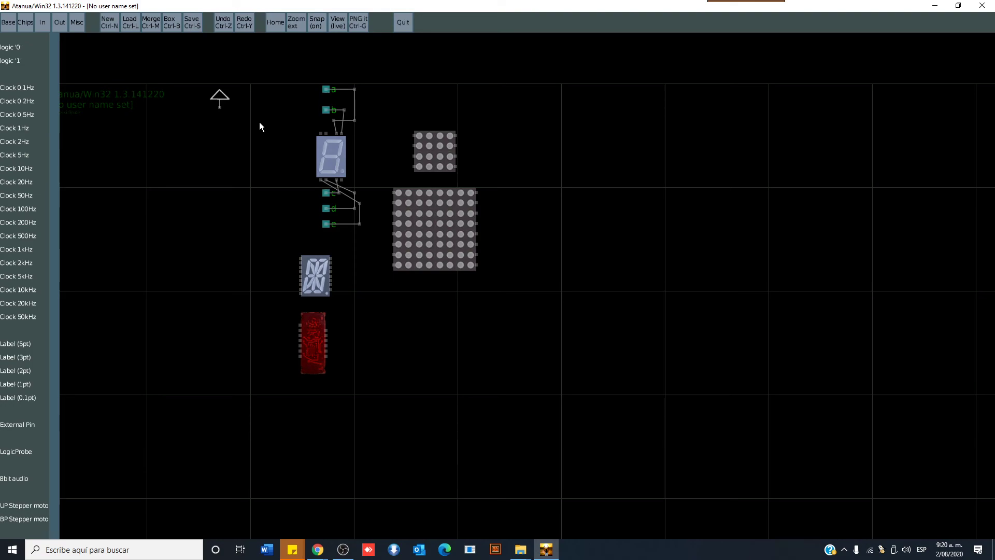
Wire a logic '1' to the labelled connectors of the 7-segment display to light its segments, and delete the logic '1' source.
key("ctrl+z")
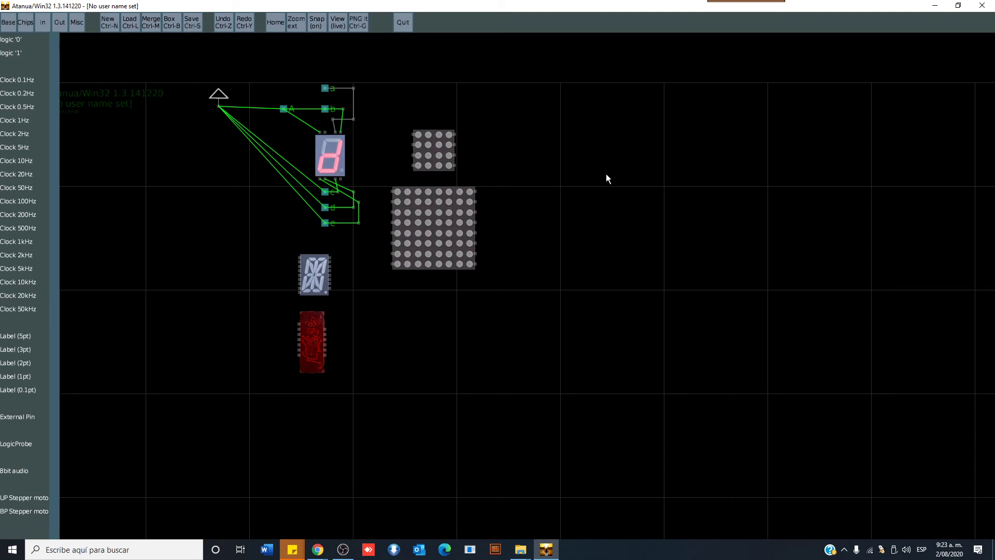
key("ctrl+z")
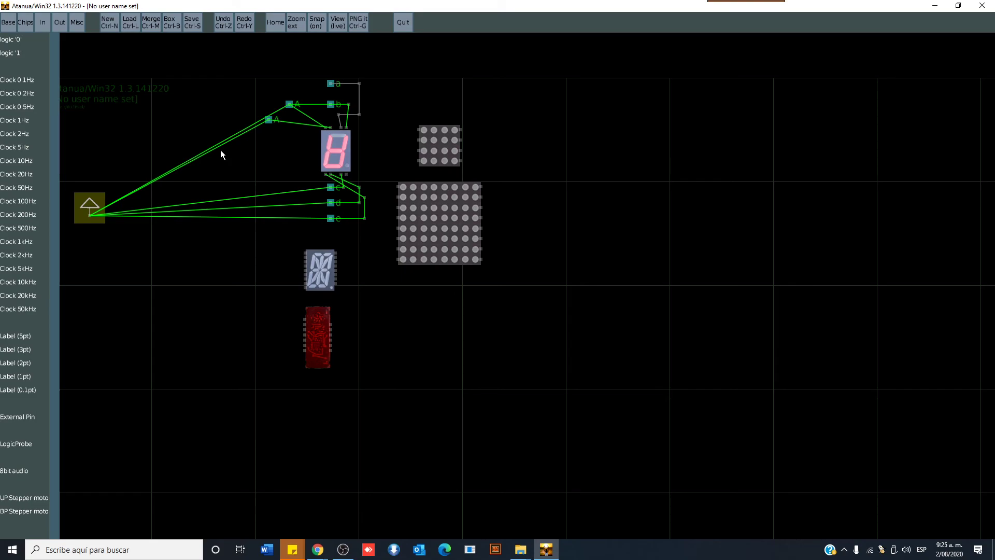
key("Delete")
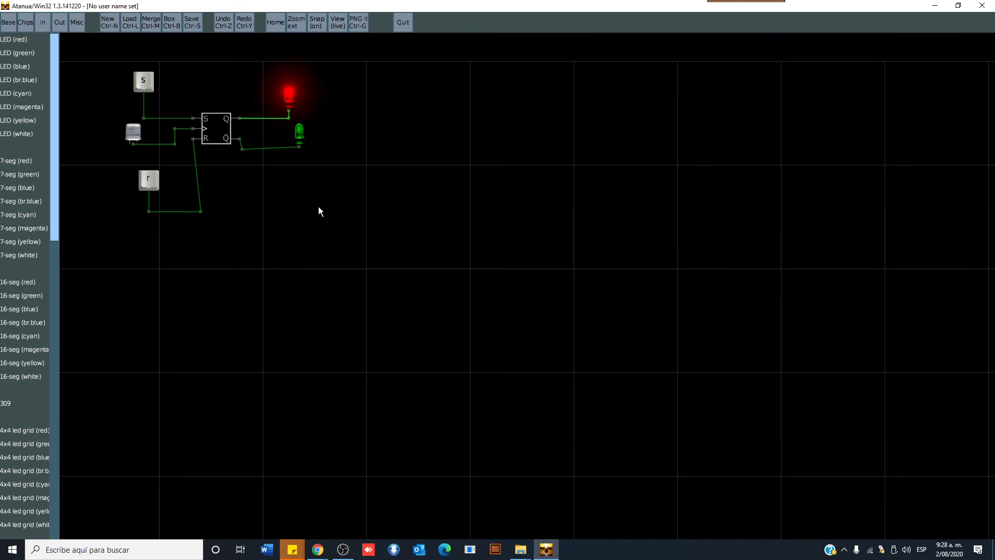
Save the SR flip-flop circuit as Prueba in the Temporales folder and start a new design.
key("ctrl+s")
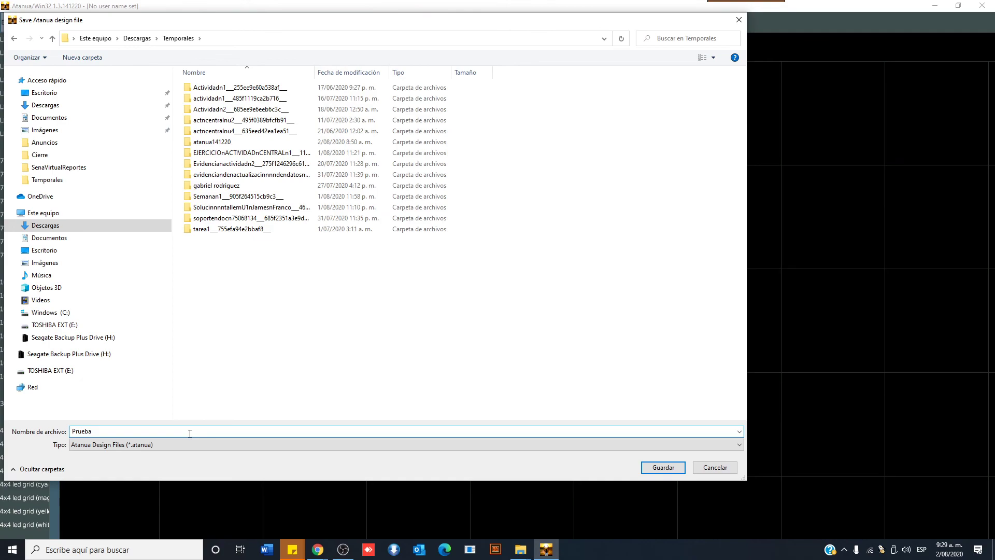
key("Return")
key("ctrl+n")
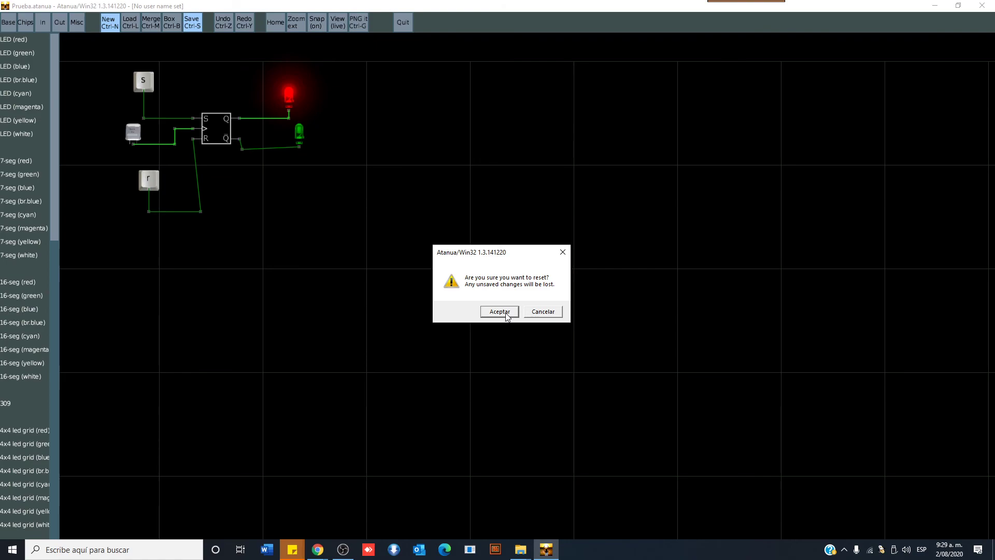
left_click(501, 312)
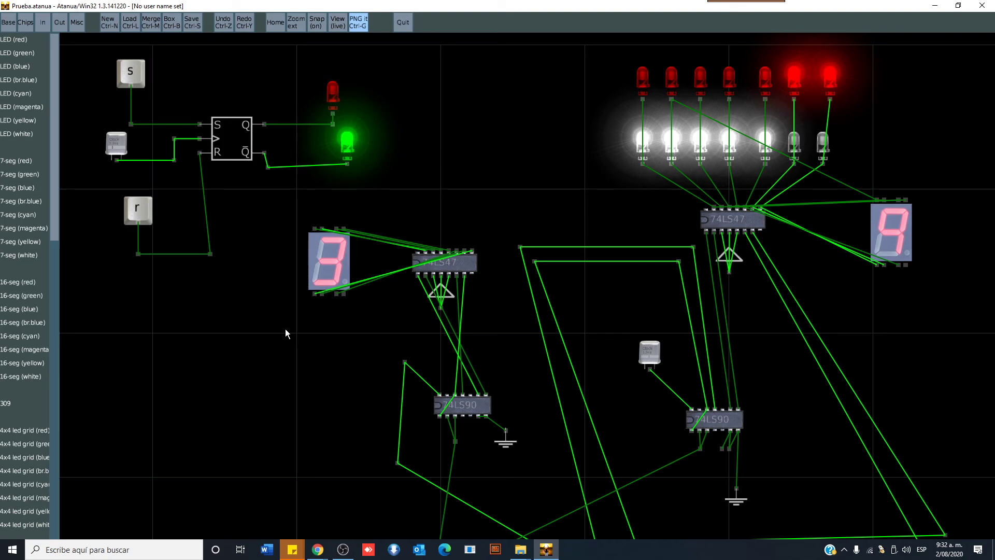
Switch to File Explorer, view the exported circuit image atanua001.png in the atanua141220 folder, and close it.
key("alt+Tab")
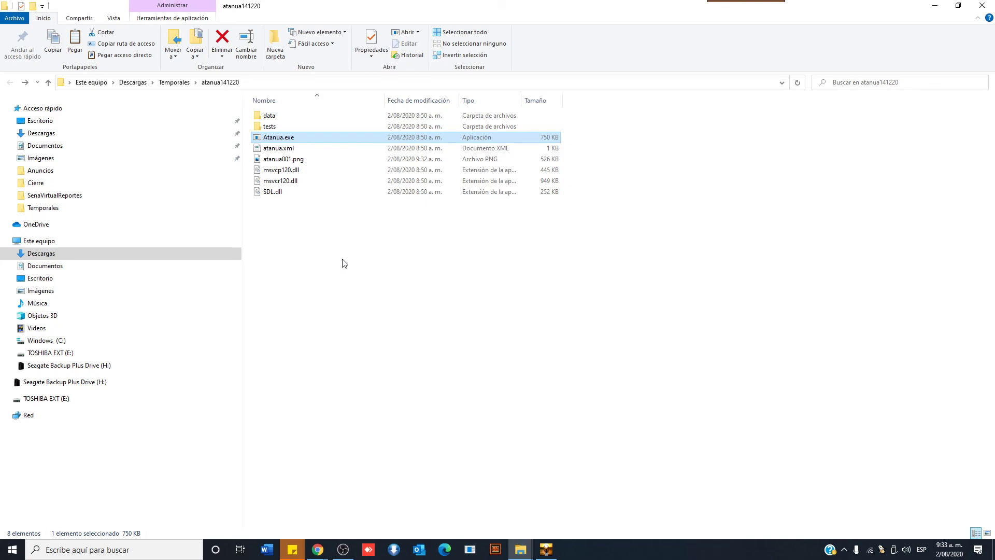
double_click(286, 161)
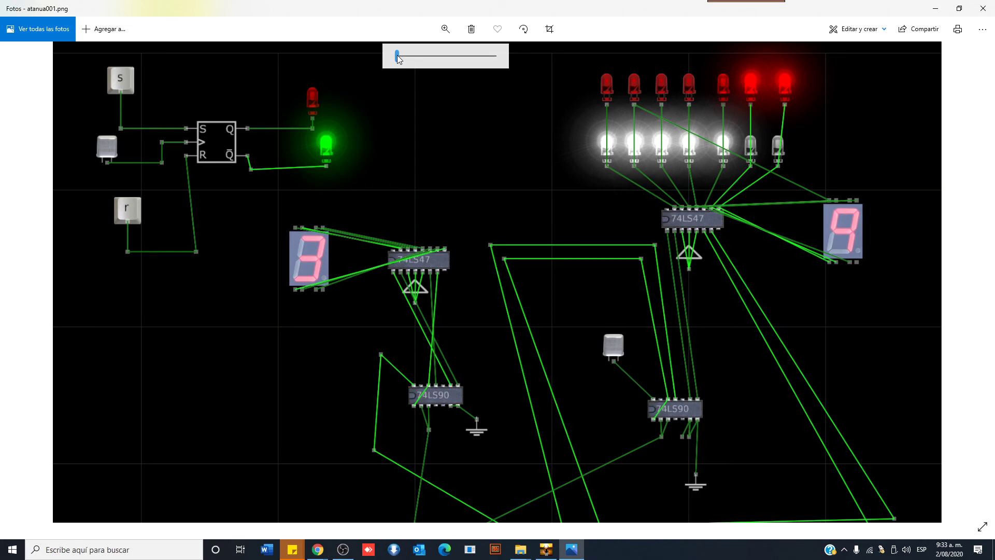
key("alt+F4")
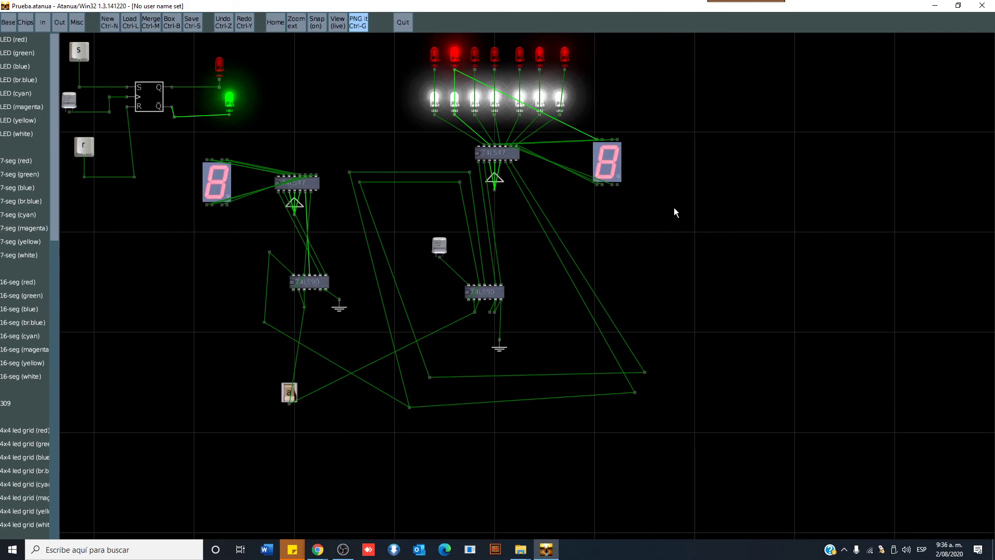
Start a new design, discarding the current circuits, and load the file EDS_Unidad1_ActFase1.atanua.
key("ctrl+n")
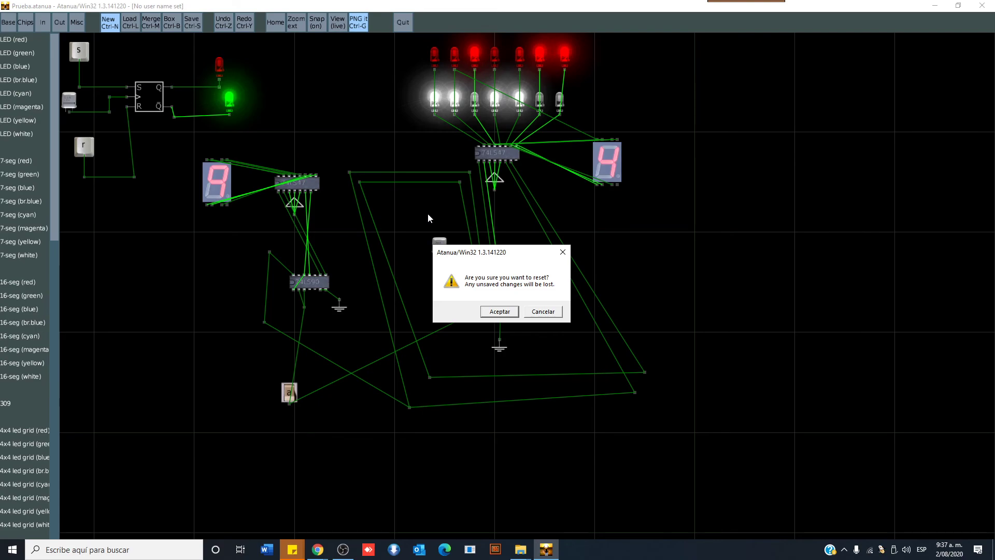
key("Return")
key("ctrl+l")
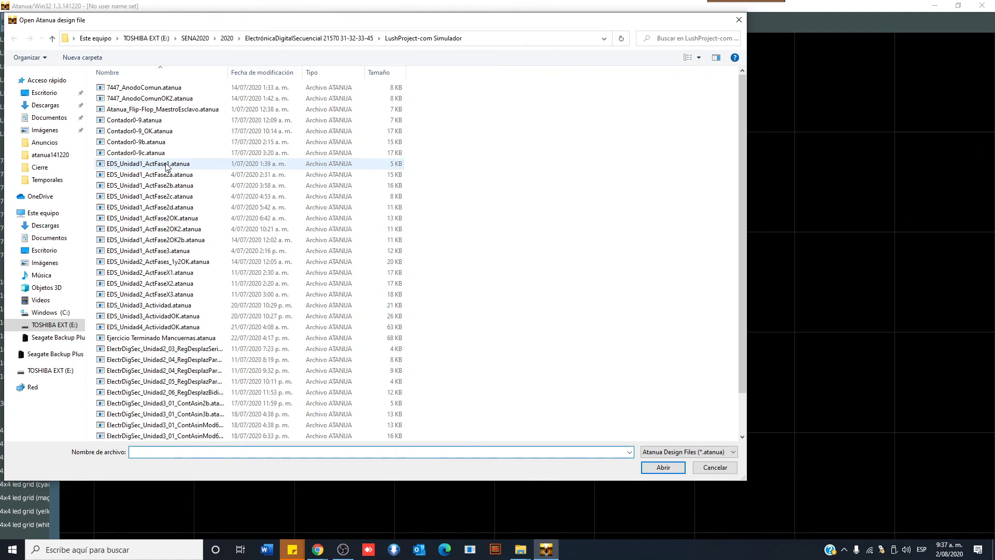
double_click(166, 165)
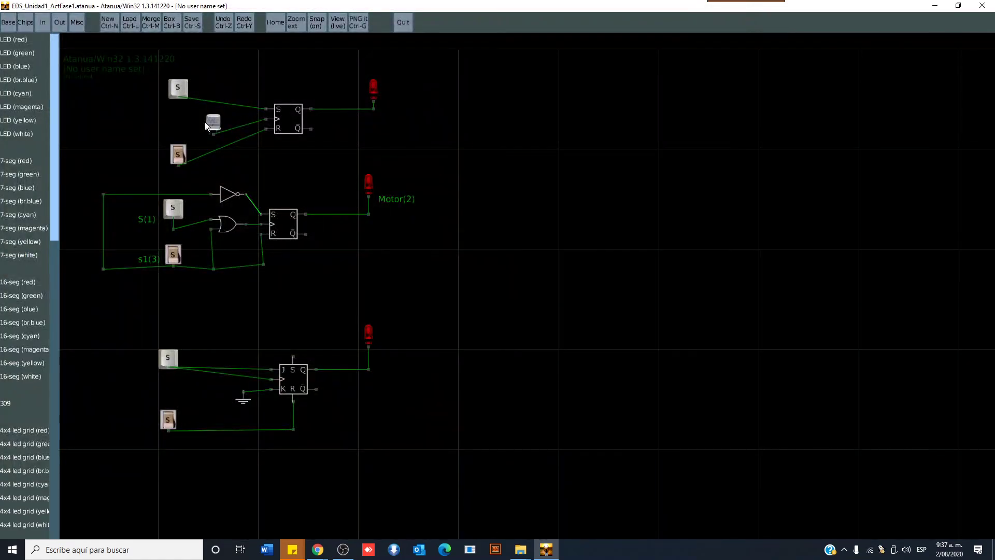